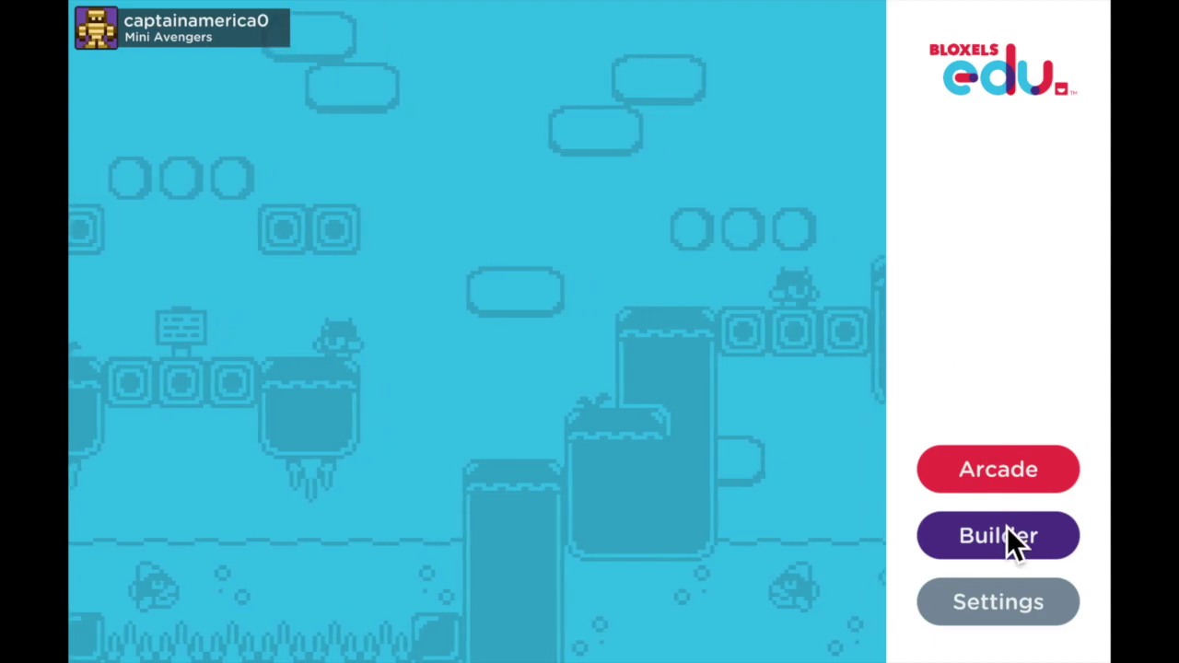
Open the Milo (Pink) card from the Builder's Characters library in the editor
{"action": "left_click", "coordinate": [1008, 544]}
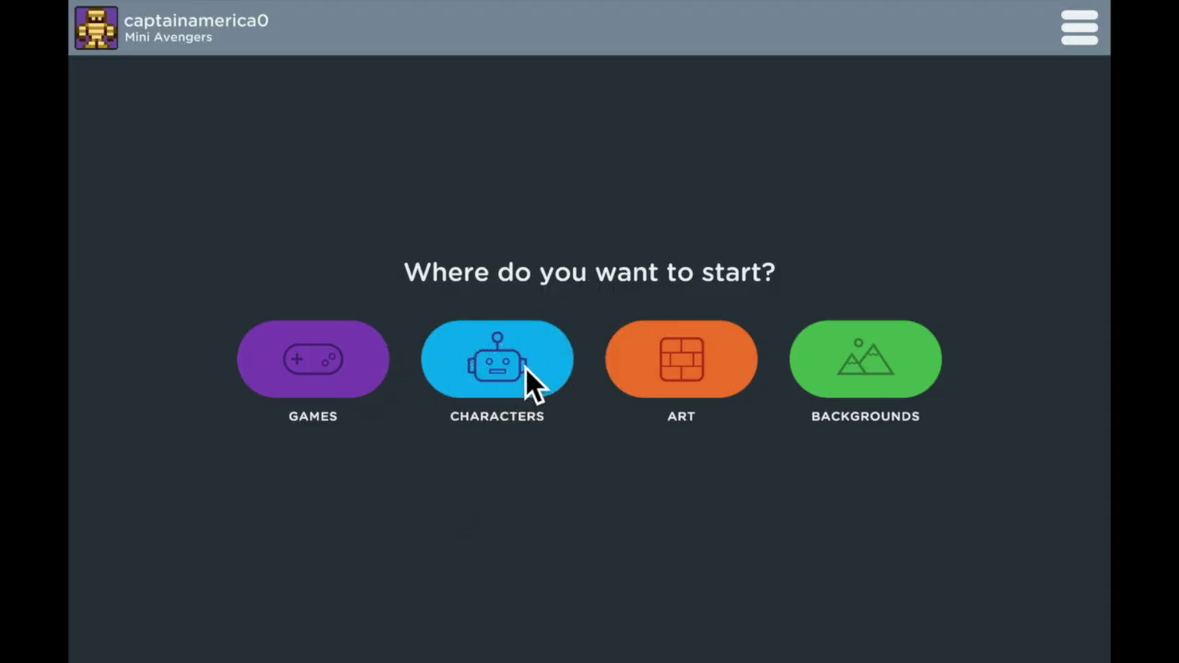
{"action": "left_click", "coordinate": [525, 368]}
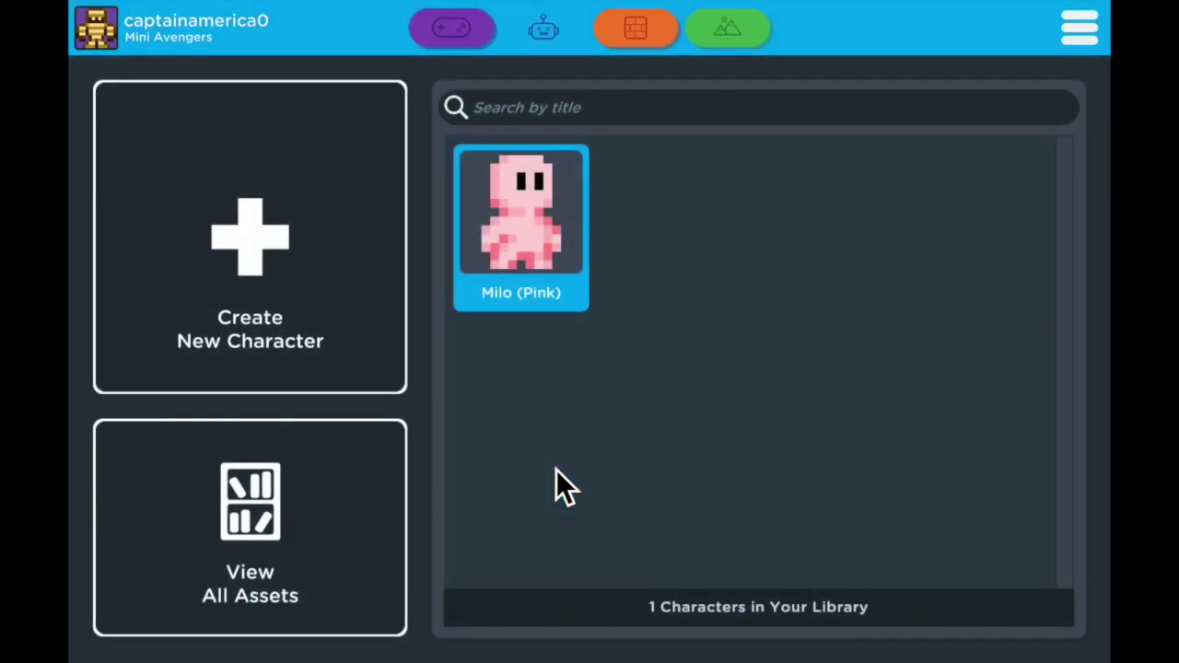
{"action": "left_click", "coordinate": [560, 241]}
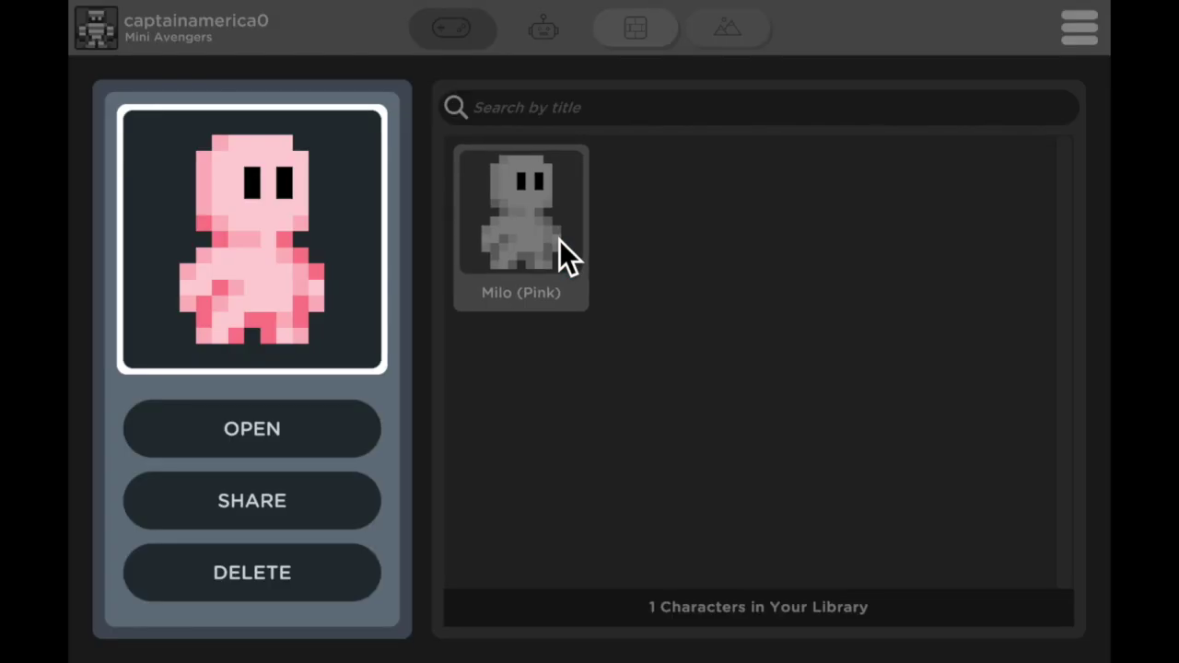
{"action": "left_click", "coordinate": [337, 432]}
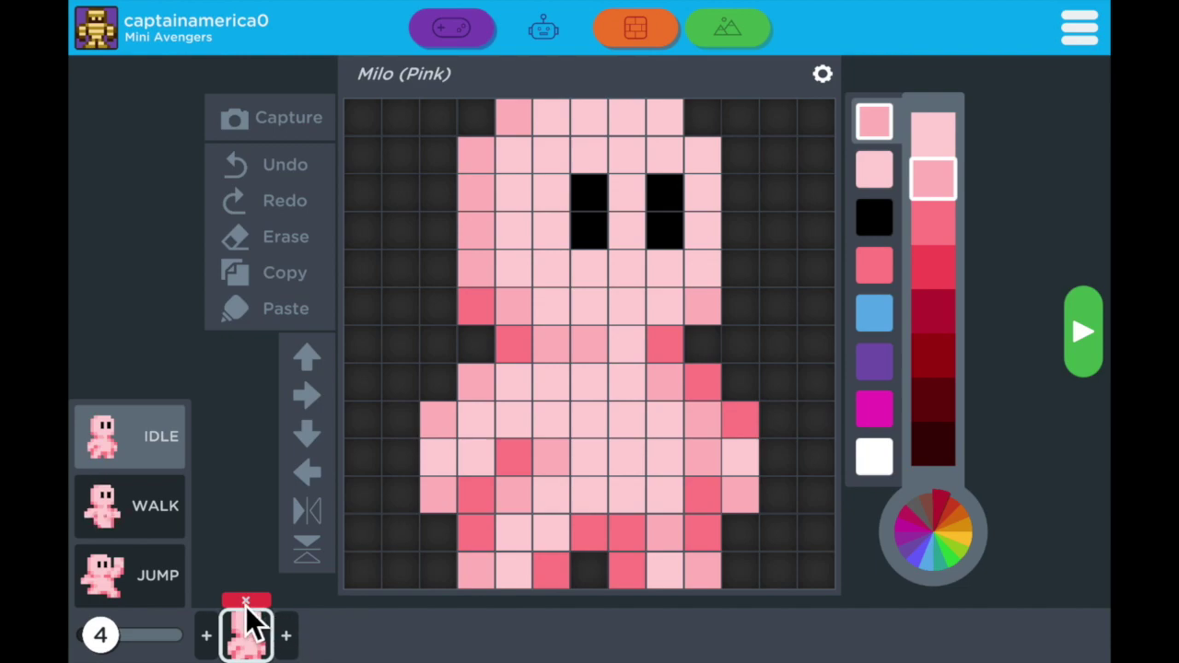
Add a second idle frame and paint dark pink cells by Milo's right shoulder and arm
{"action": "left_click", "coordinate": [288, 637]}
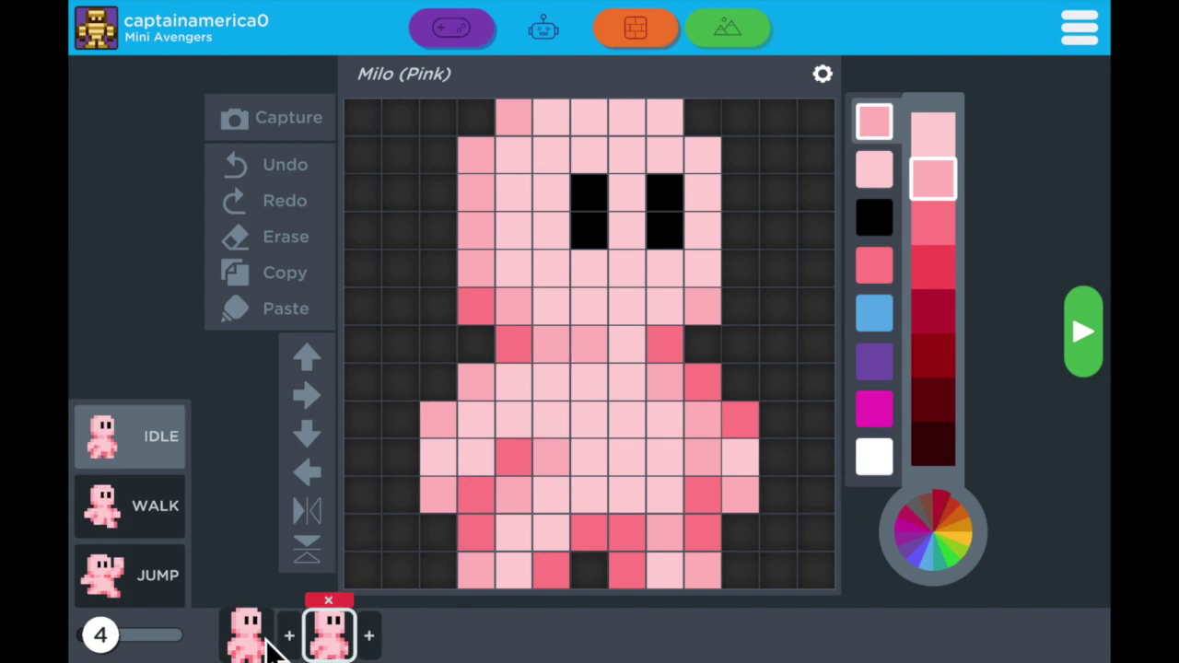
{"action": "left_click_drag", "start_coordinate": [246, 634], "coordinate": [337, 649]}
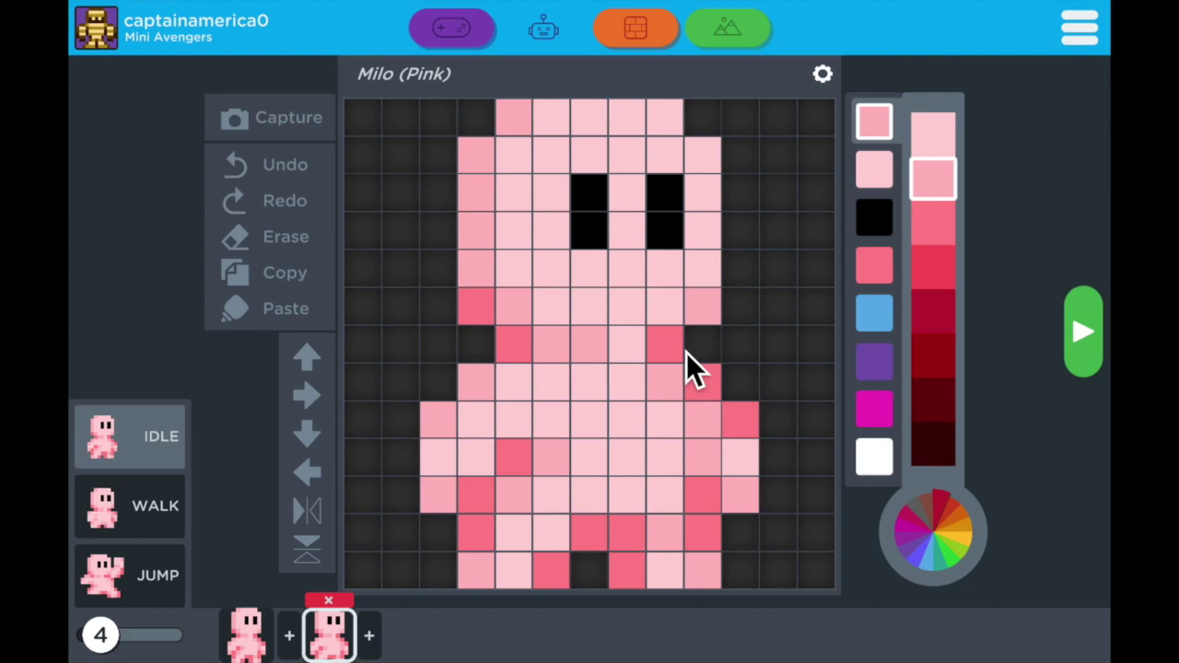
{"action": "left_click", "coordinate": [878, 270]}
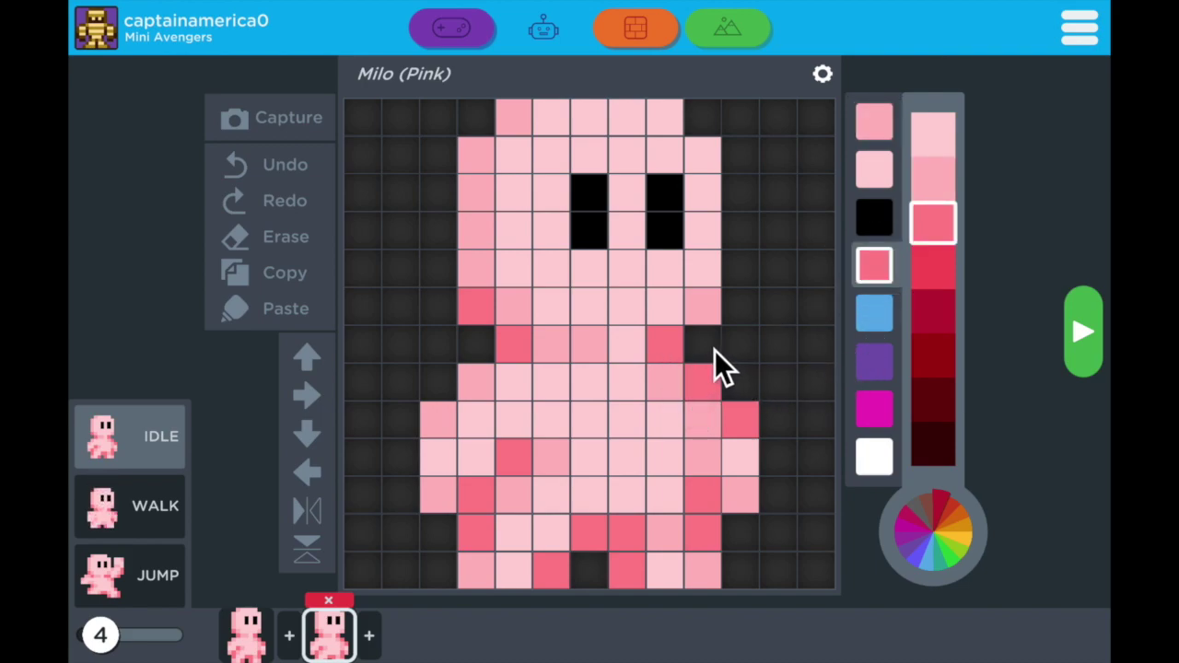
{"action": "left_click", "coordinate": [747, 382]}
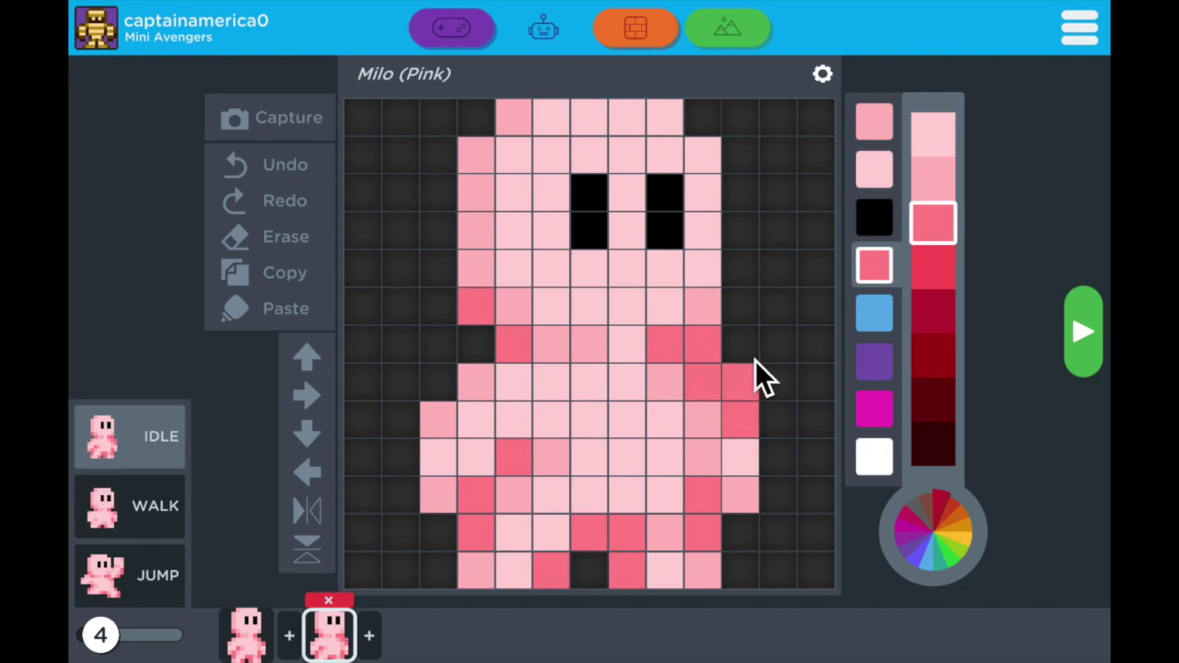
{"action": "left_click", "coordinate": [871, 175]}
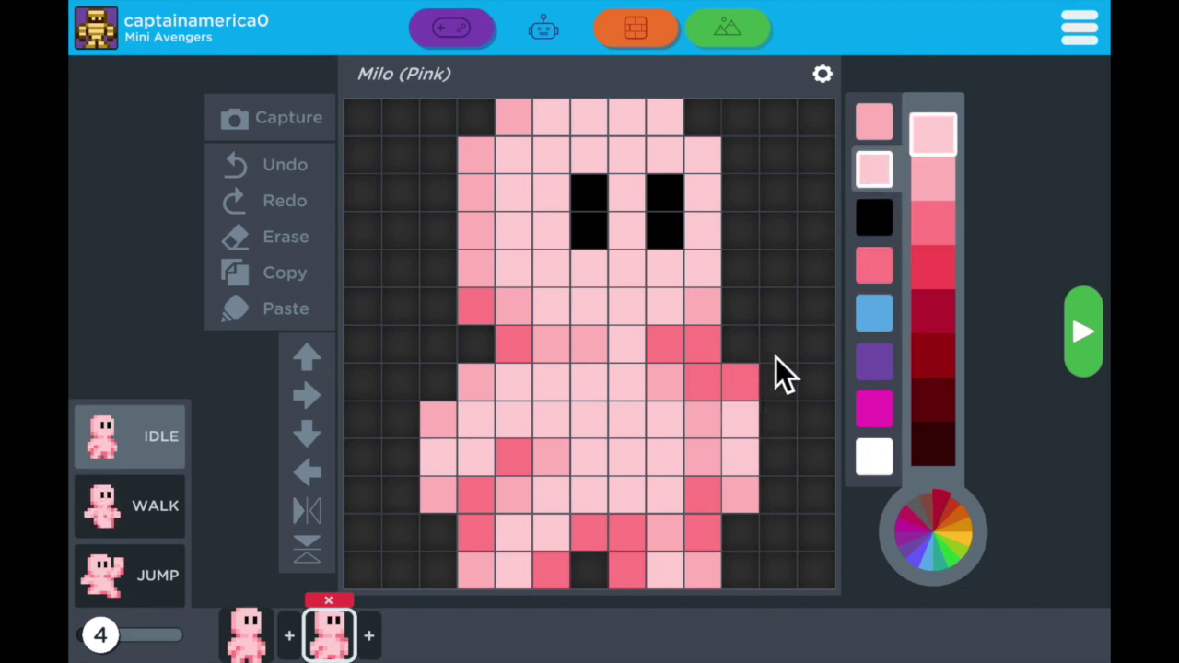
{"action": "left_click", "coordinate": [884, 135]}
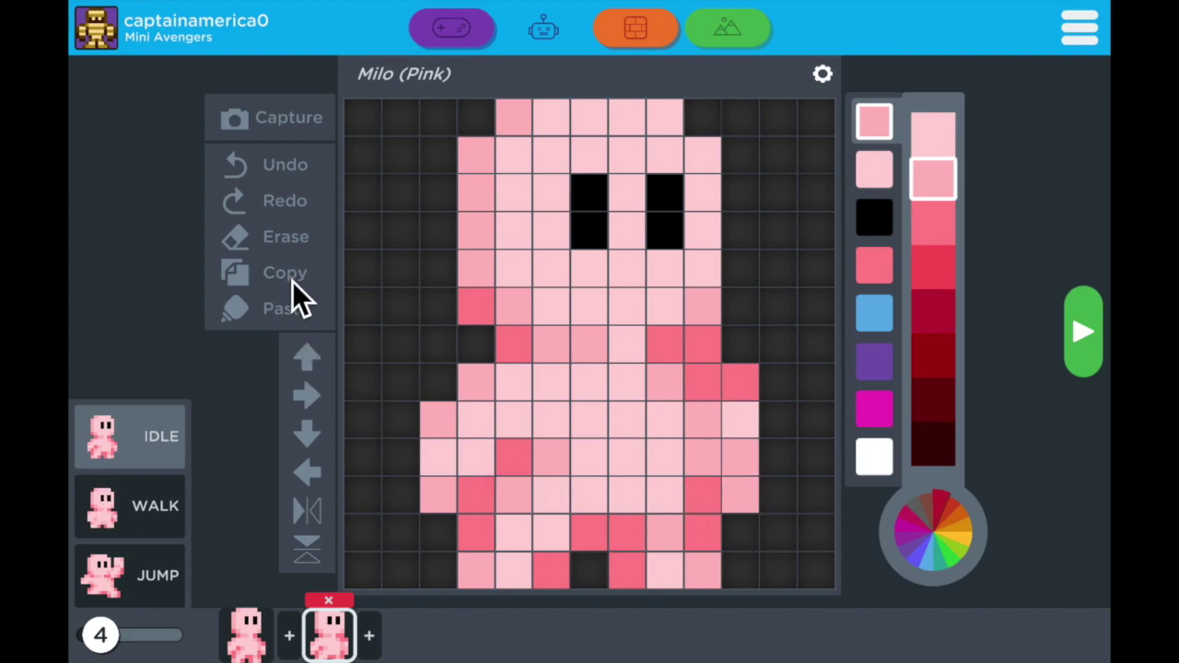
Erase a lower right-arm cell and repaint the right arm in light and medium pink
{"action": "left_click", "coordinate": [295, 243]}
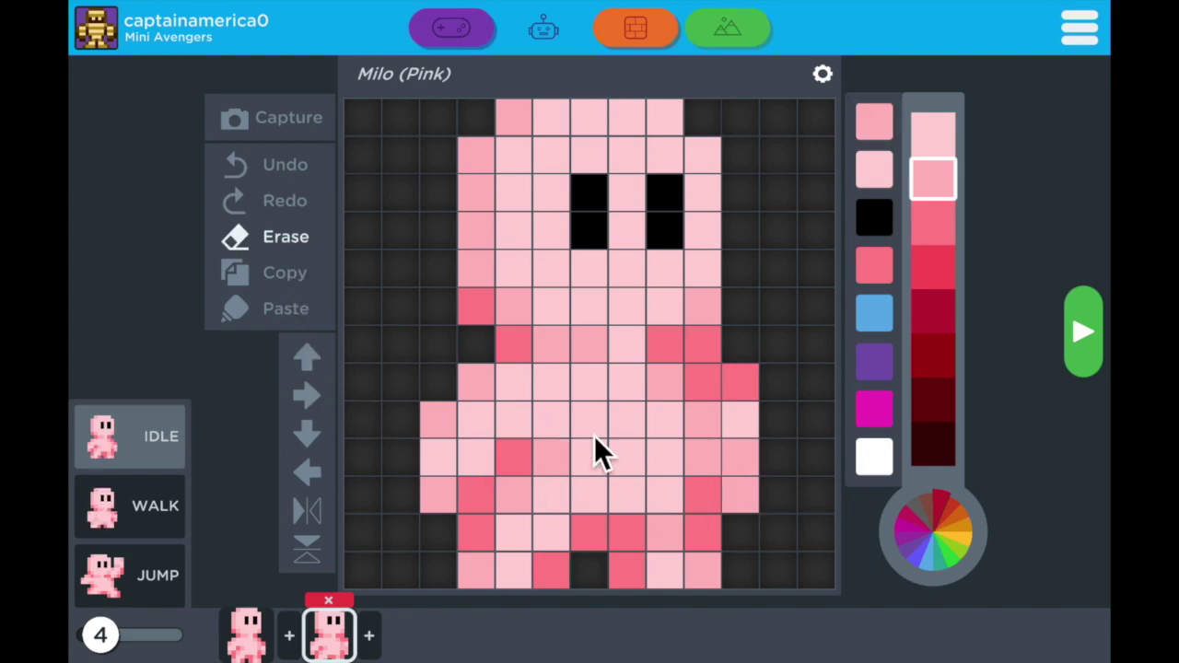
{"action": "left_click", "coordinate": [711, 497]}
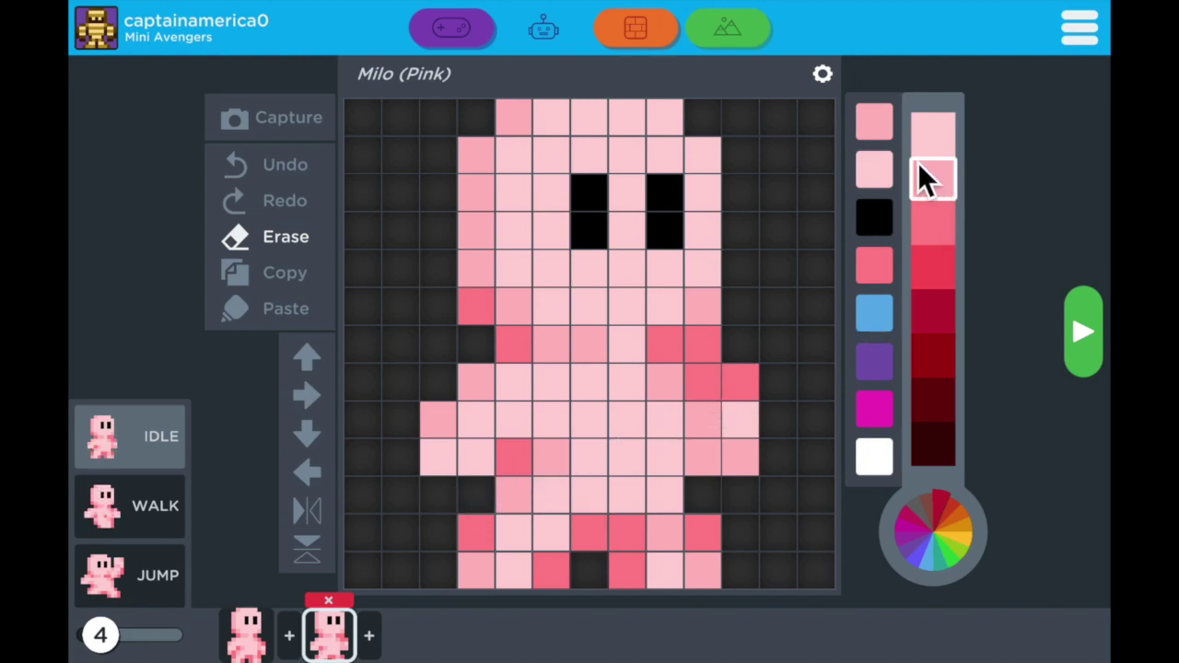
{"action": "left_click", "coordinate": [879, 175]}
{"action": "left_click", "coordinate": [705, 392]}
{"action": "left_click", "coordinate": [883, 129]}
{"action": "left_click", "coordinate": [703, 385]}
{"action": "left_click", "coordinate": [705, 420]}
{"action": "left_click", "coordinate": [448, 395]}
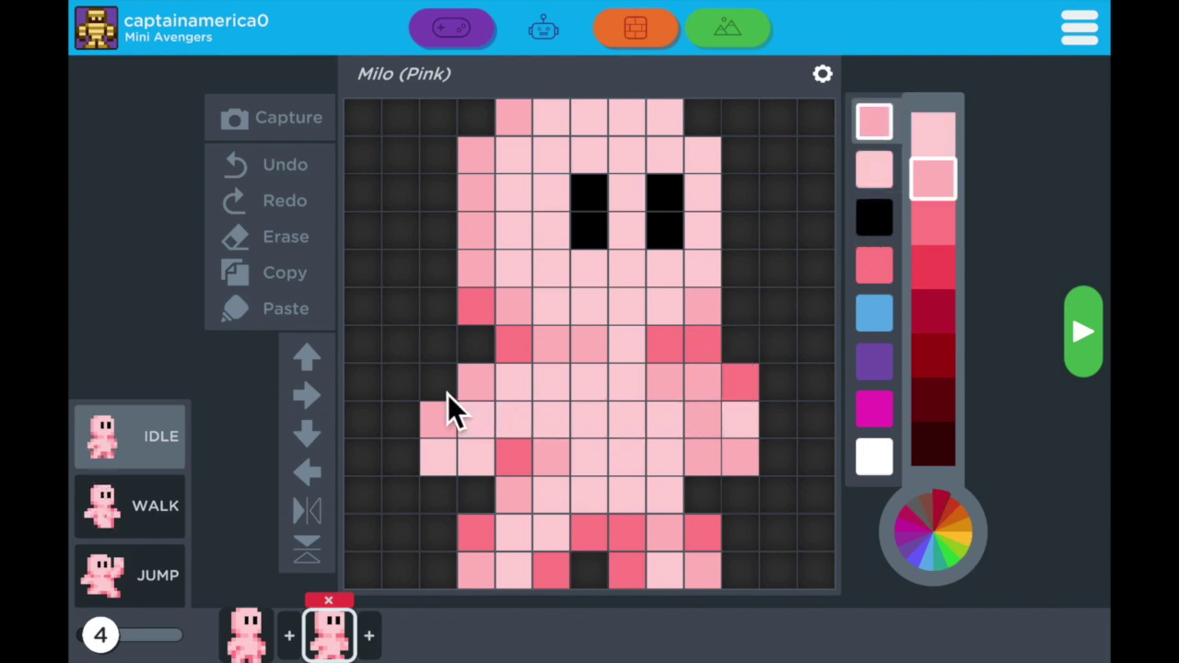
Paint the left arm and both lower body sides with red-pink shading cells
{"action": "left_click", "coordinate": [874, 265]}
{"action": "left_click", "coordinate": [480, 351]}
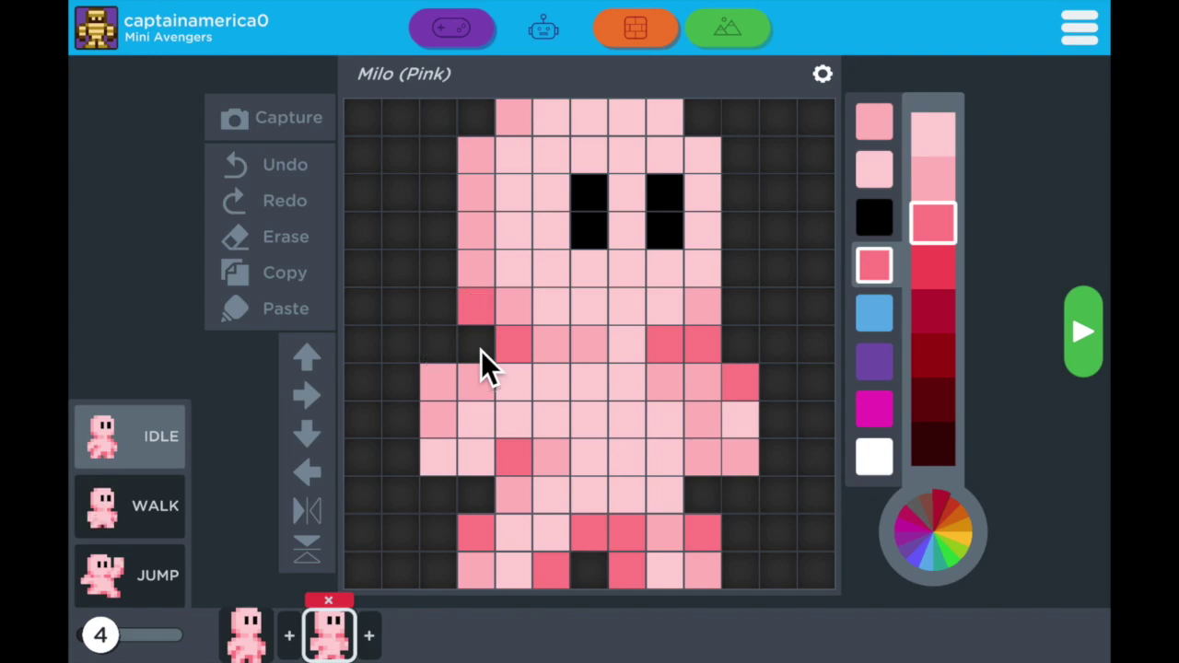
{"action": "left_click", "coordinate": [438, 386]}
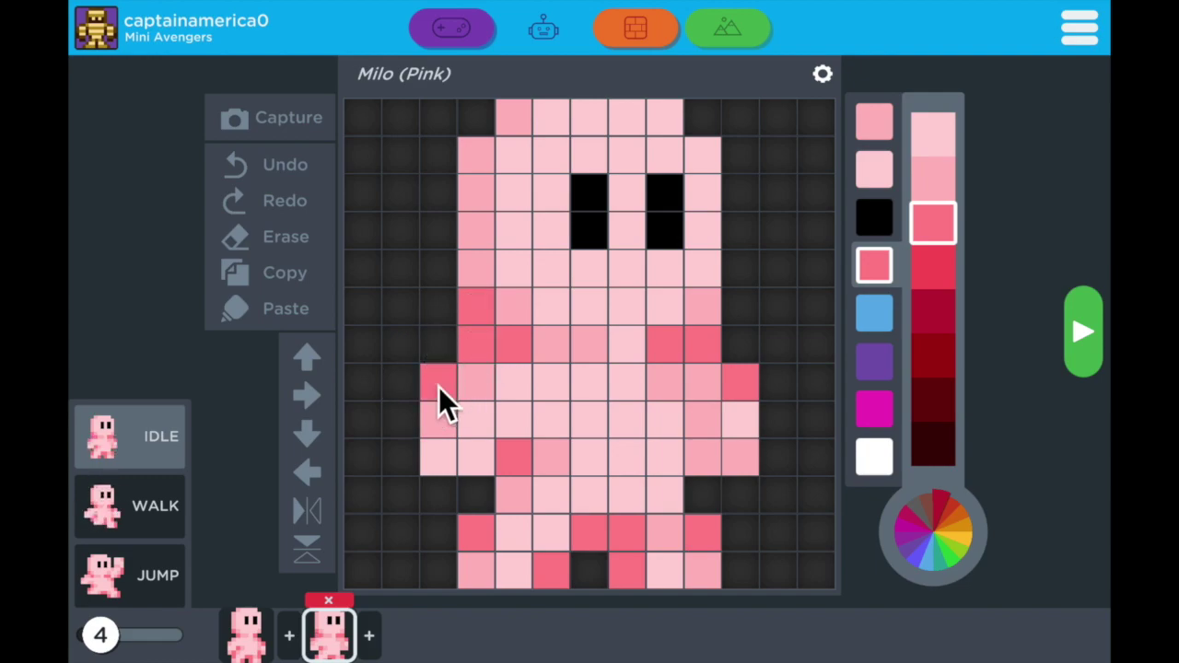
{"action": "left_click", "coordinate": [875, 136]}
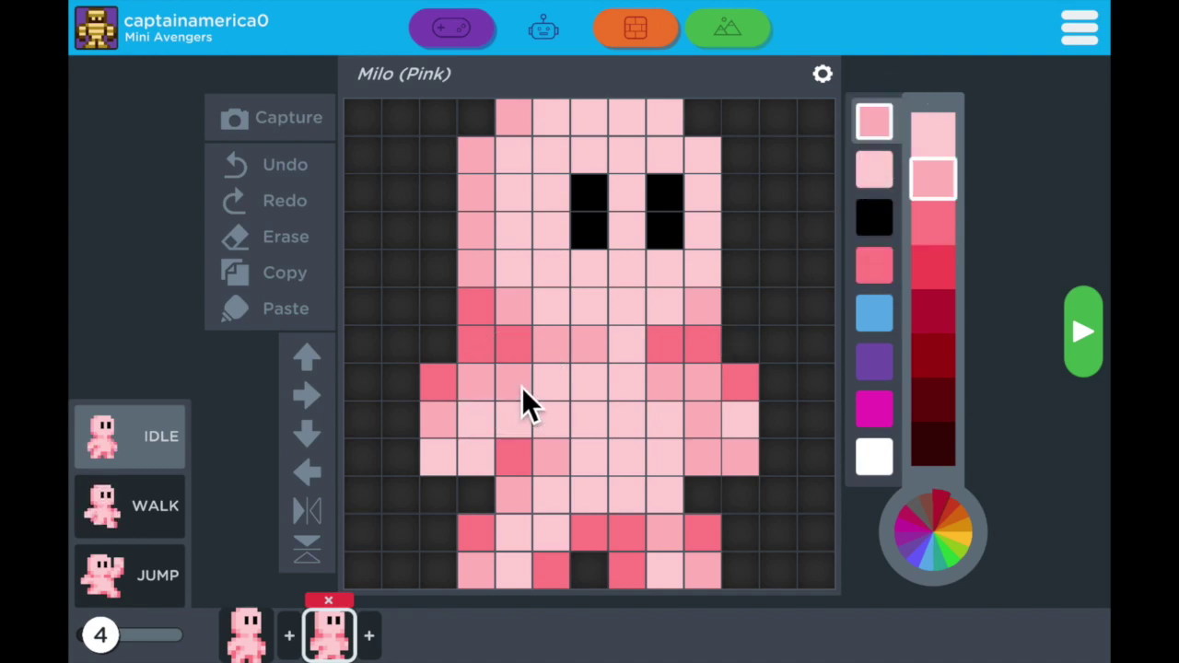
{"action": "left_click", "coordinate": [873, 263]}
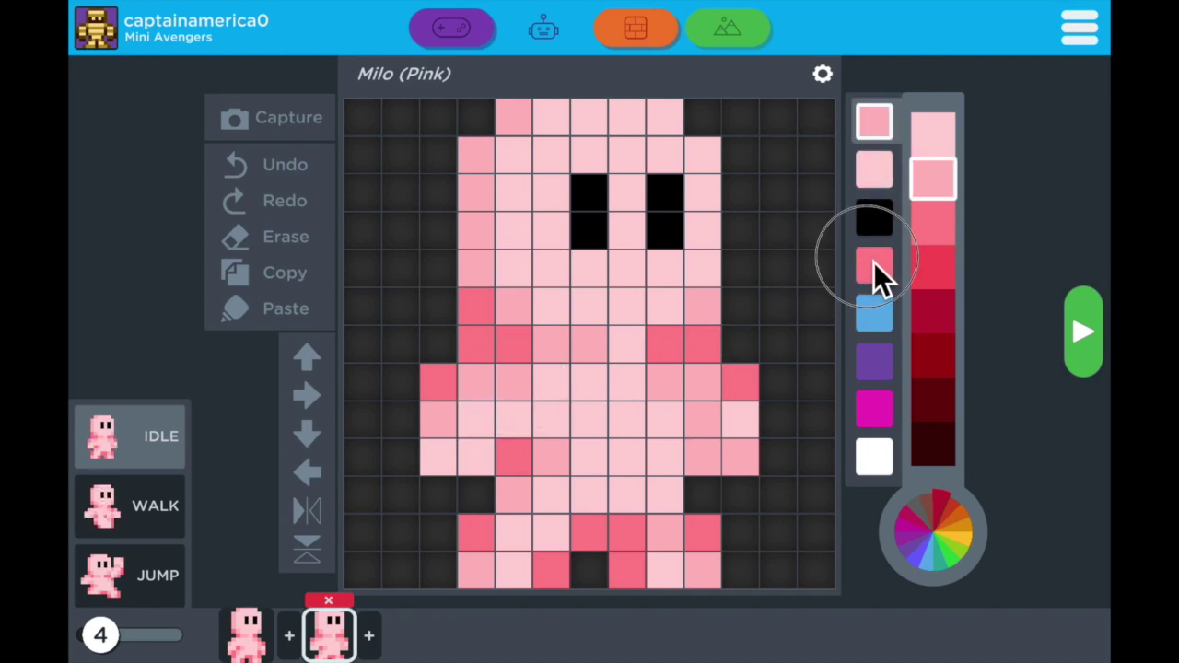
{"action": "left_click", "coordinate": [704, 462]}
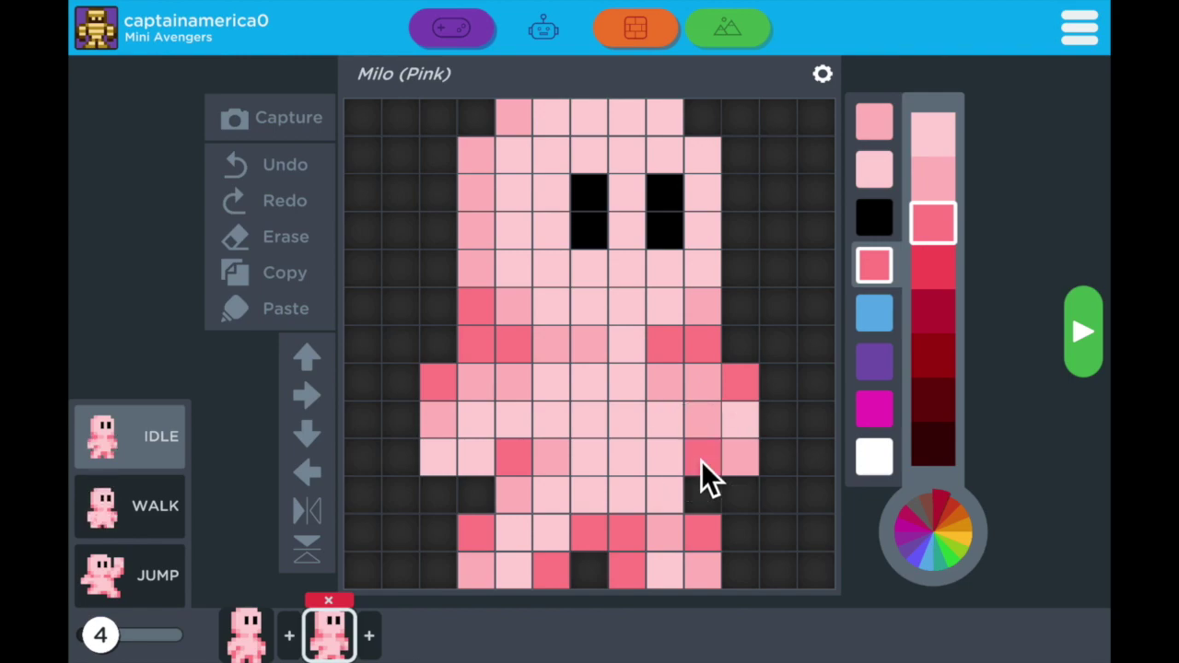
{"action": "left_click", "coordinate": [483, 466]}
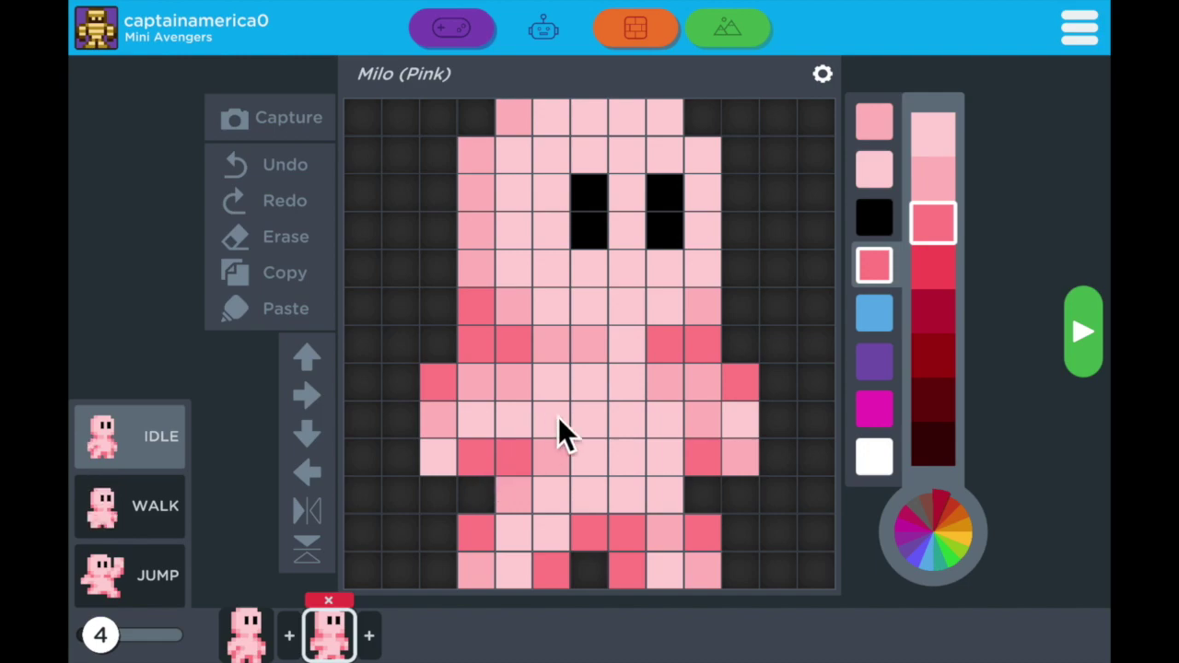
Fill the lower body with light pink, add a medium pink cell, then view frame 1
{"action": "left_click", "coordinate": [868, 140]}
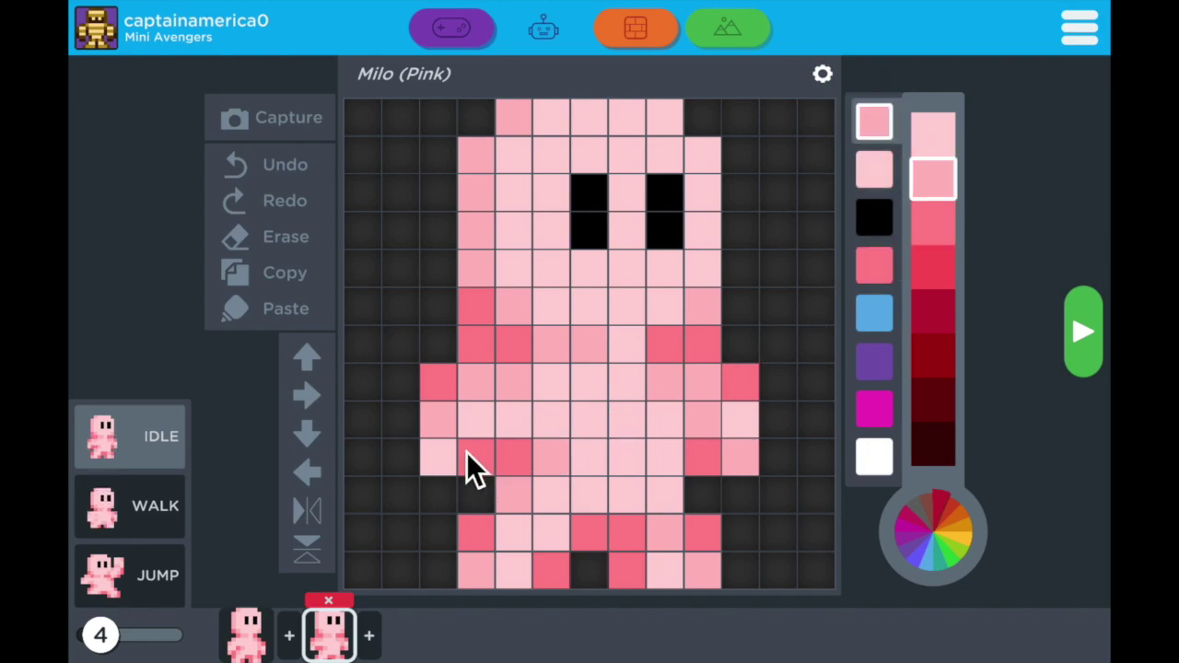
{"action": "left_click", "coordinate": [875, 177]}
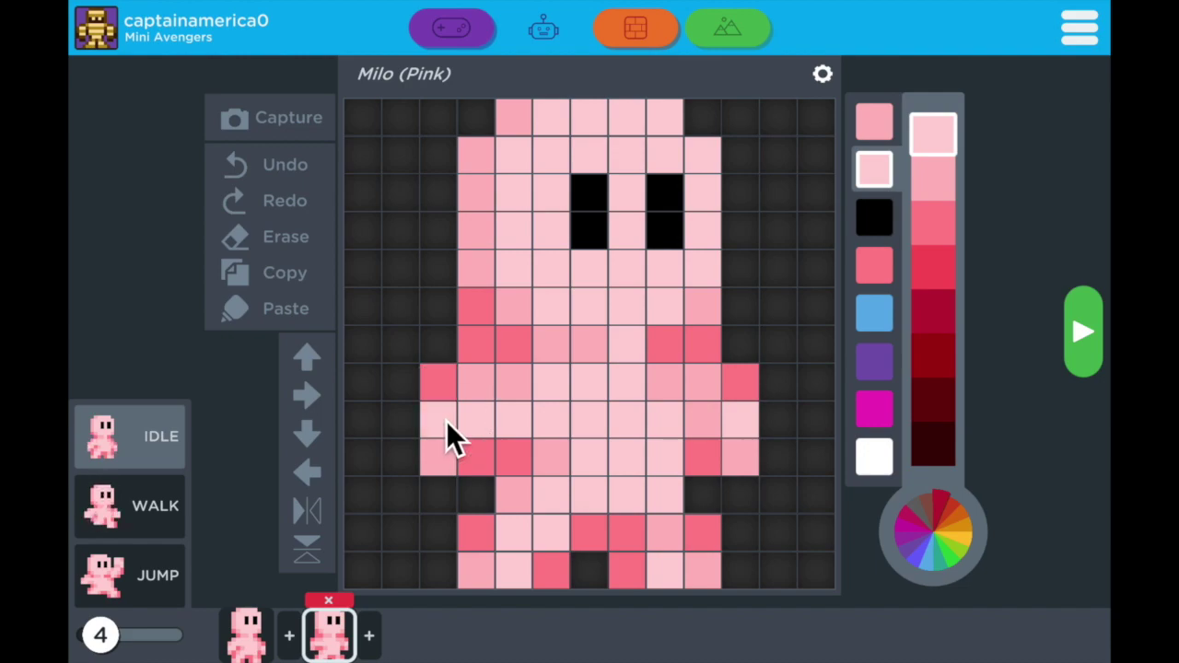
{"action": "mouse_move", "coordinate": [446, 420]}
{"action": "left_mouse_down"}
{"action": "mouse_move", "coordinate": [488, 388]}
{"action": "mouse_move", "coordinate": [516, 386]}
{"action": "left_mouse_up"}
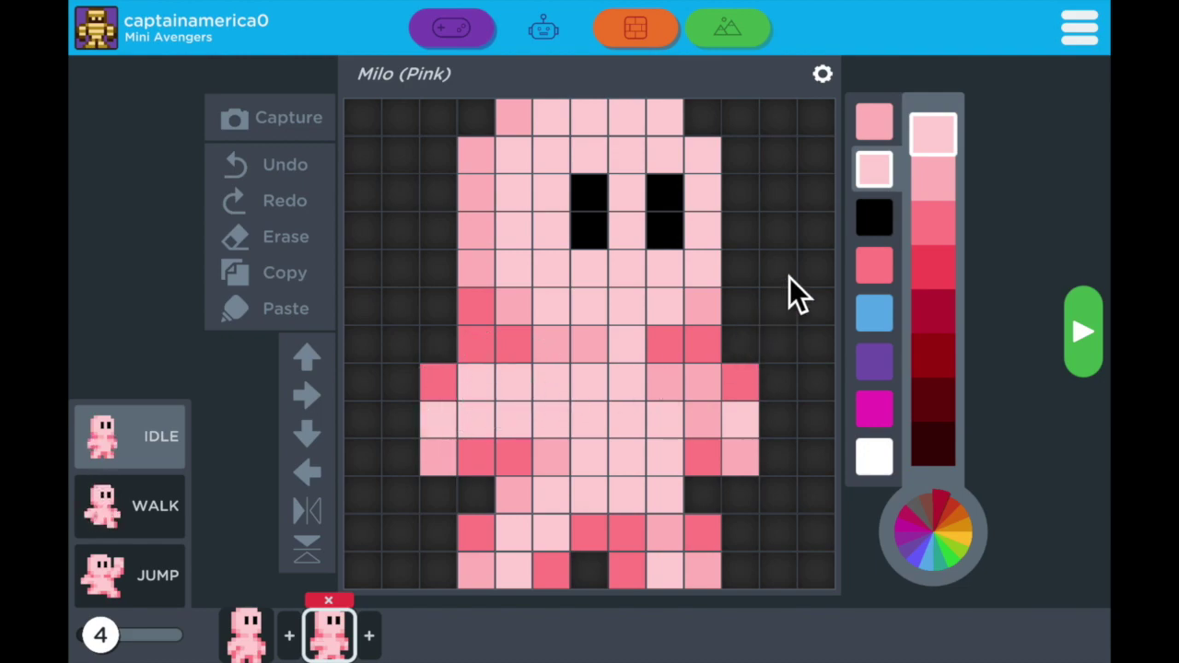
{"action": "left_click", "coordinate": [875, 127]}
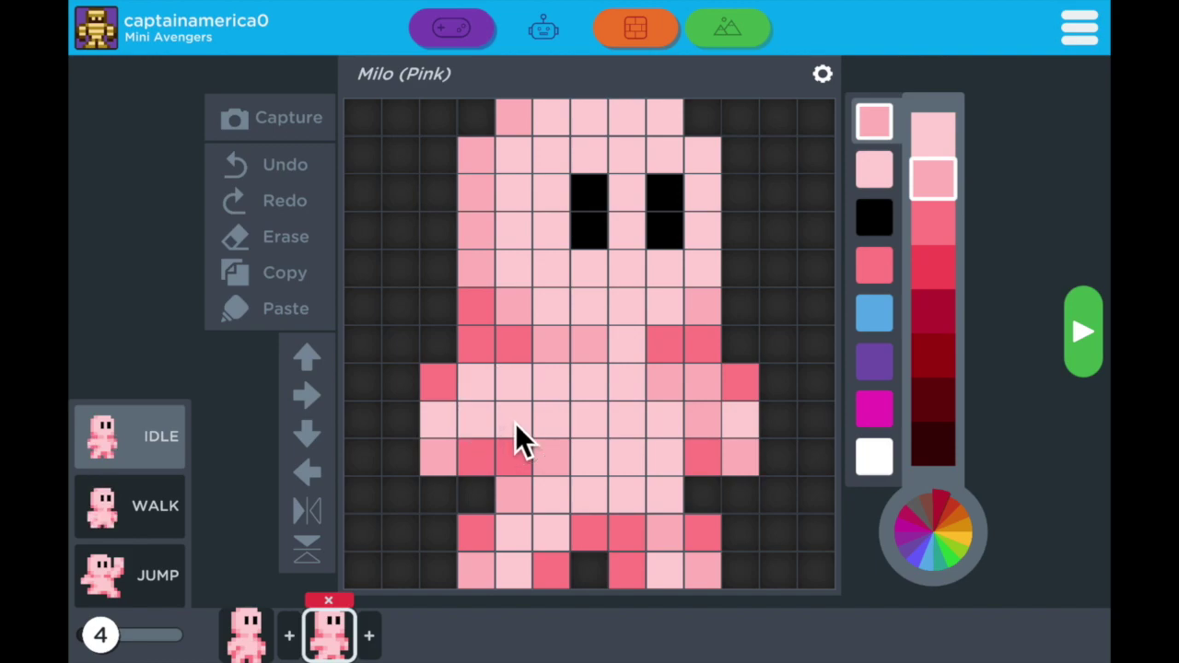
{"action": "left_click", "coordinate": [515, 423]}
{"action": "left_click", "coordinate": [244, 634]}
Compare frames 1 and 2, lighten one dark body cell, and add a third idle frame
{"action": "left_click", "coordinate": [334, 638]}
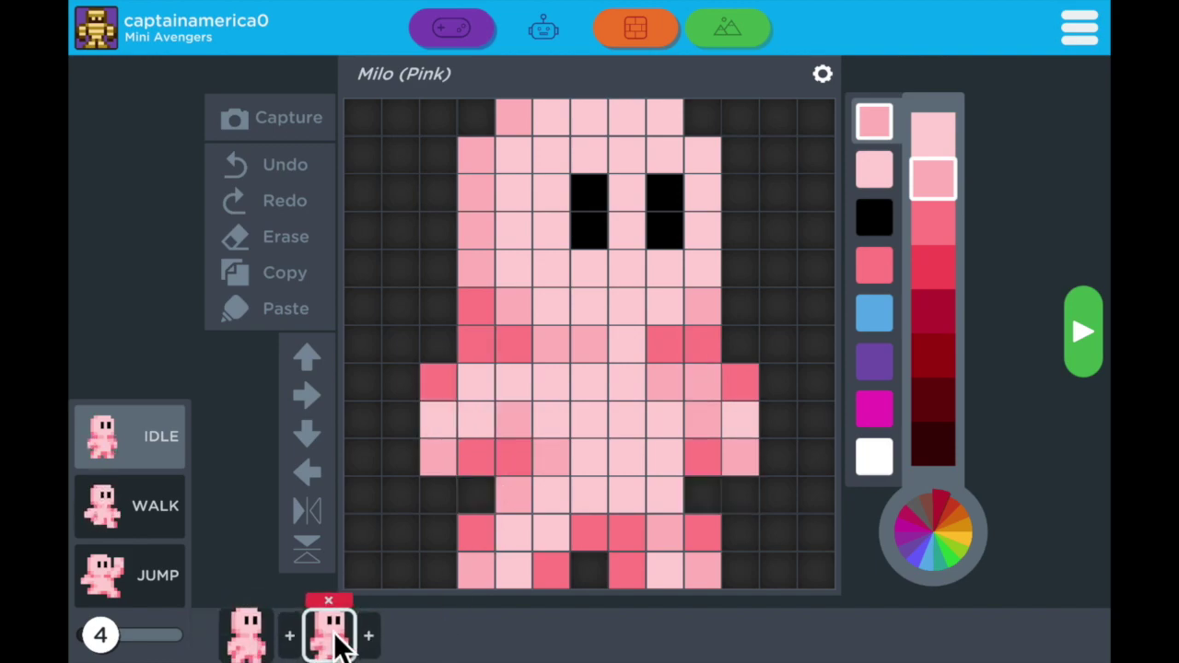
{"action": "left_click", "coordinate": [246, 634]}
{"action": "left_click", "coordinate": [334, 638]}
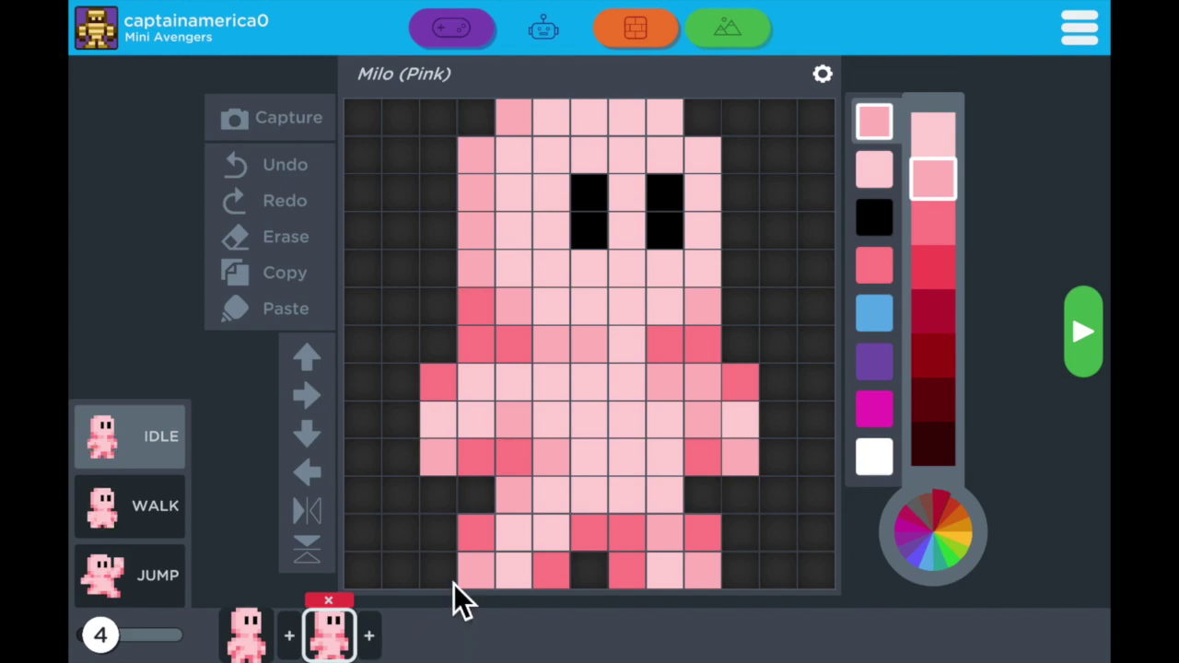
{"action": "left_click", "coordinate": [477, 346]}
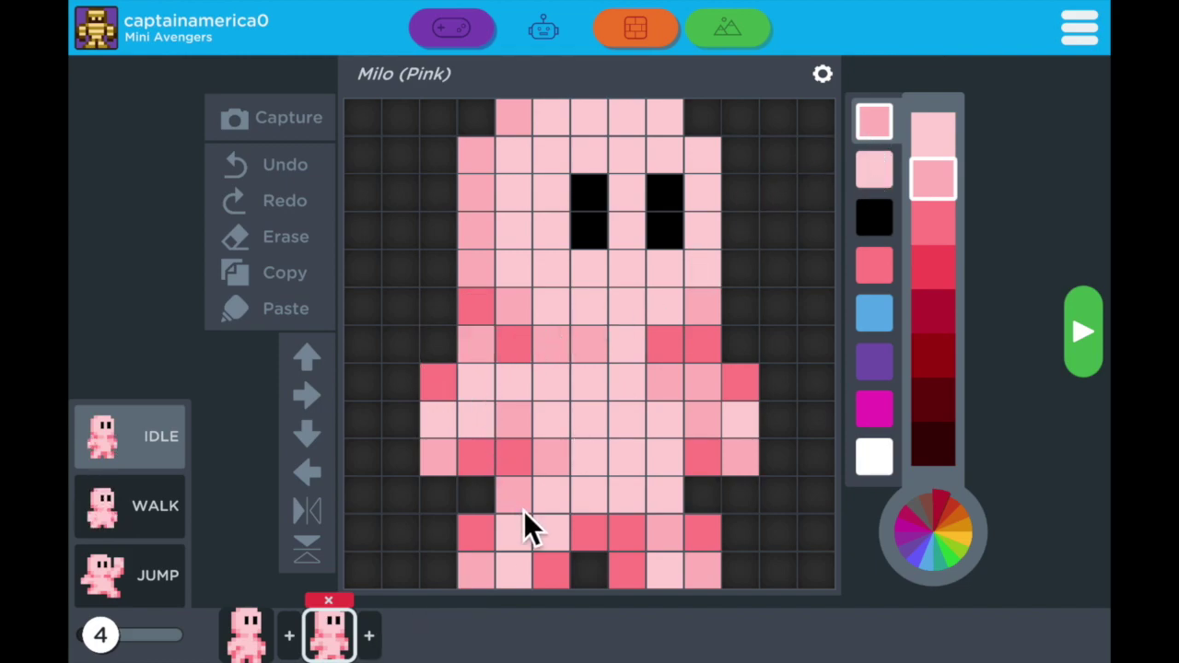
{"action": "left_click", "coordinate": [249, 635]}
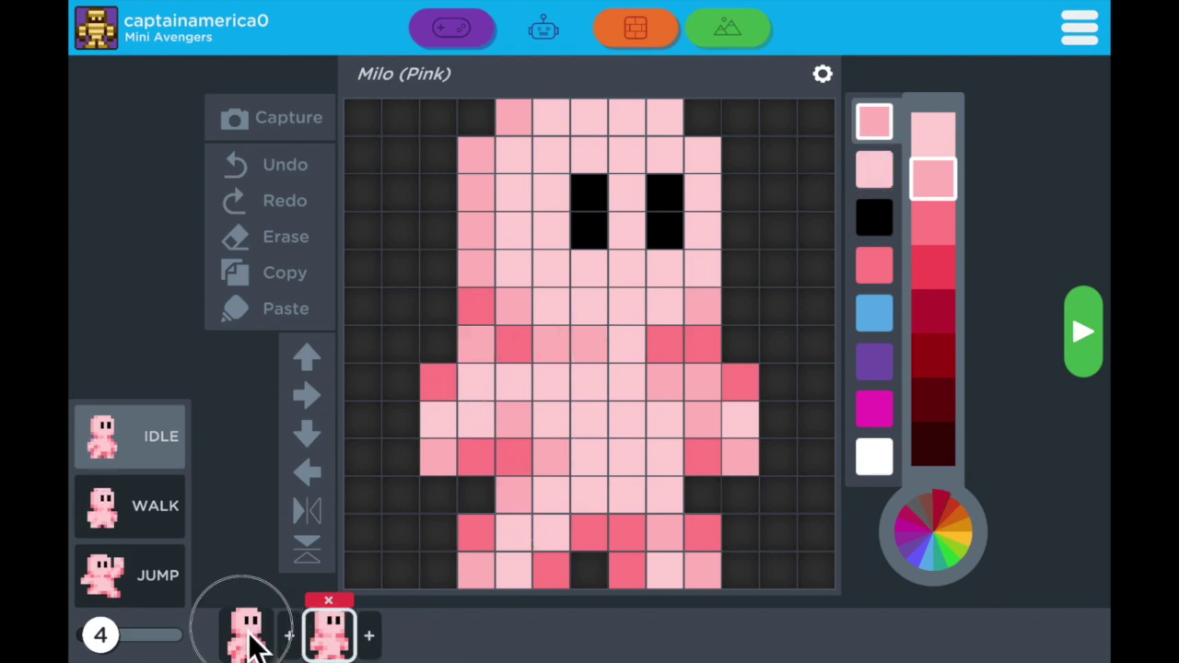
{"action": "left_click", "coordinate": [330, 640]}
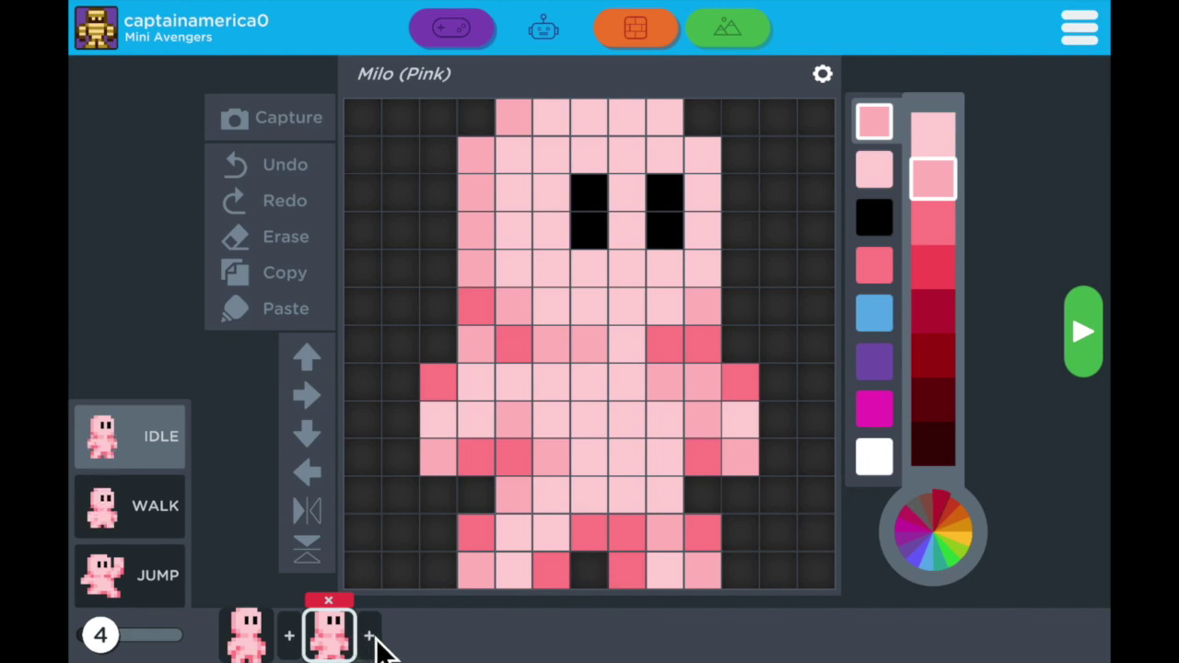
{"action": "left_click", "coordinate": [370, 635]}
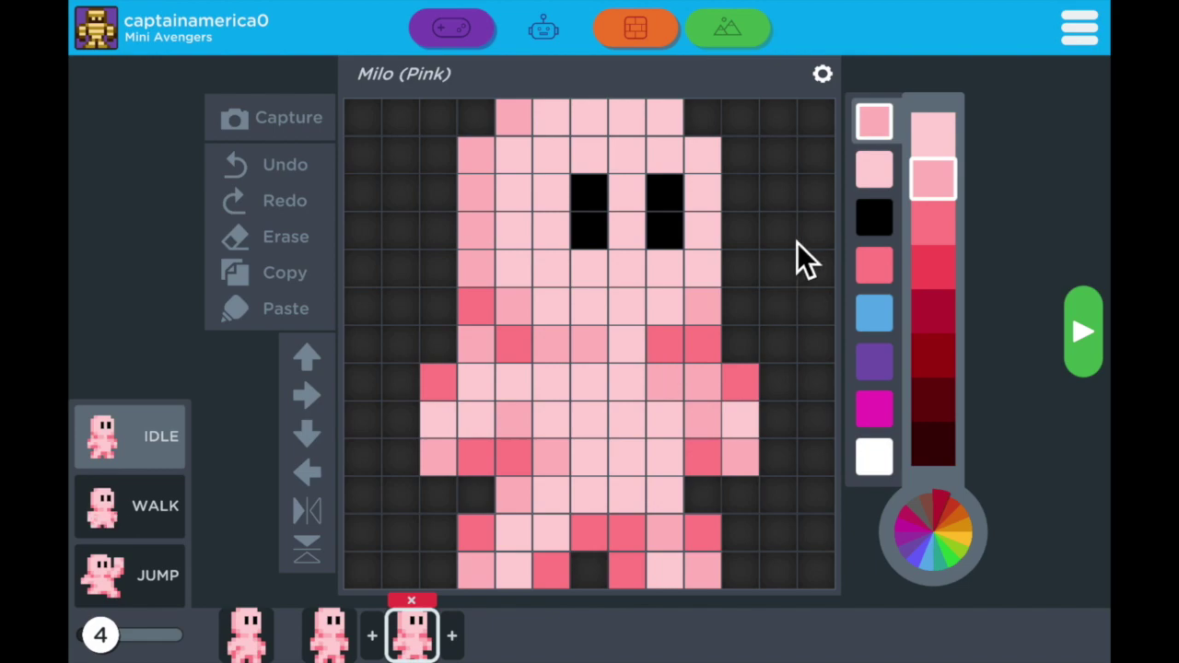
Extend both eyes down one cell in black and paint their tops light pink
{"action": "left_click", "coordinate": [879, 228]}
{"action": "left_click", "coordinate": [672, 269]}
{"action": "left_click", "coordinate": [591, 267]}
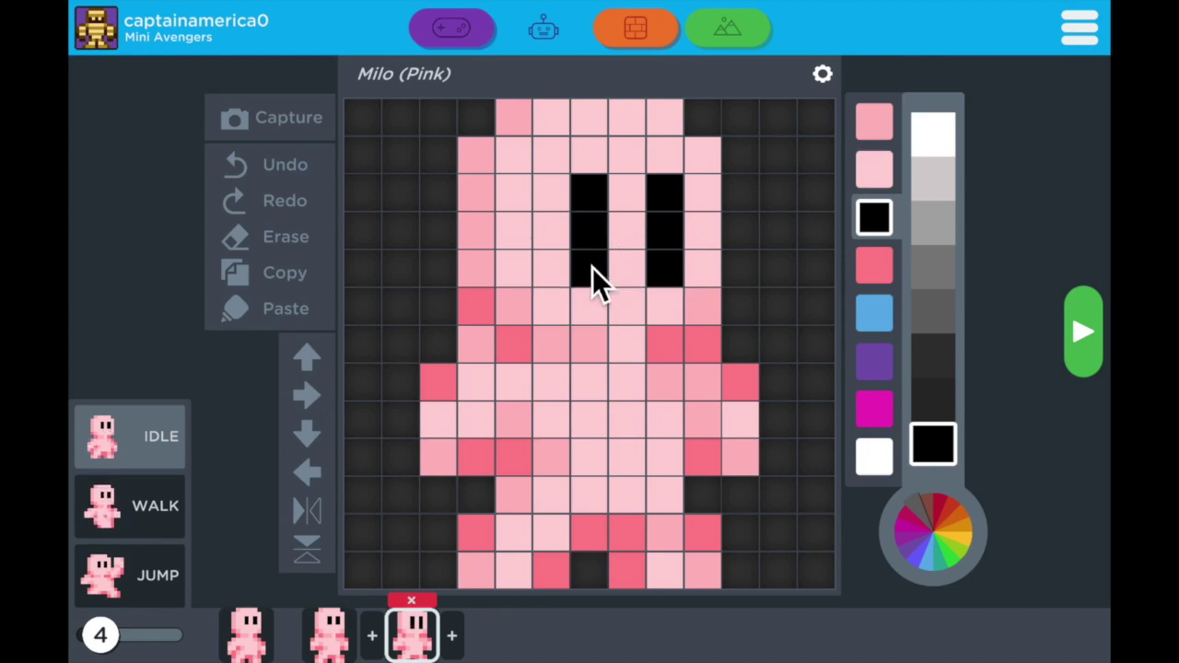
{"action": "left_click", "coordinate": [877, 173]}
{"action": "left_click", "coordinate": [676, 193]}
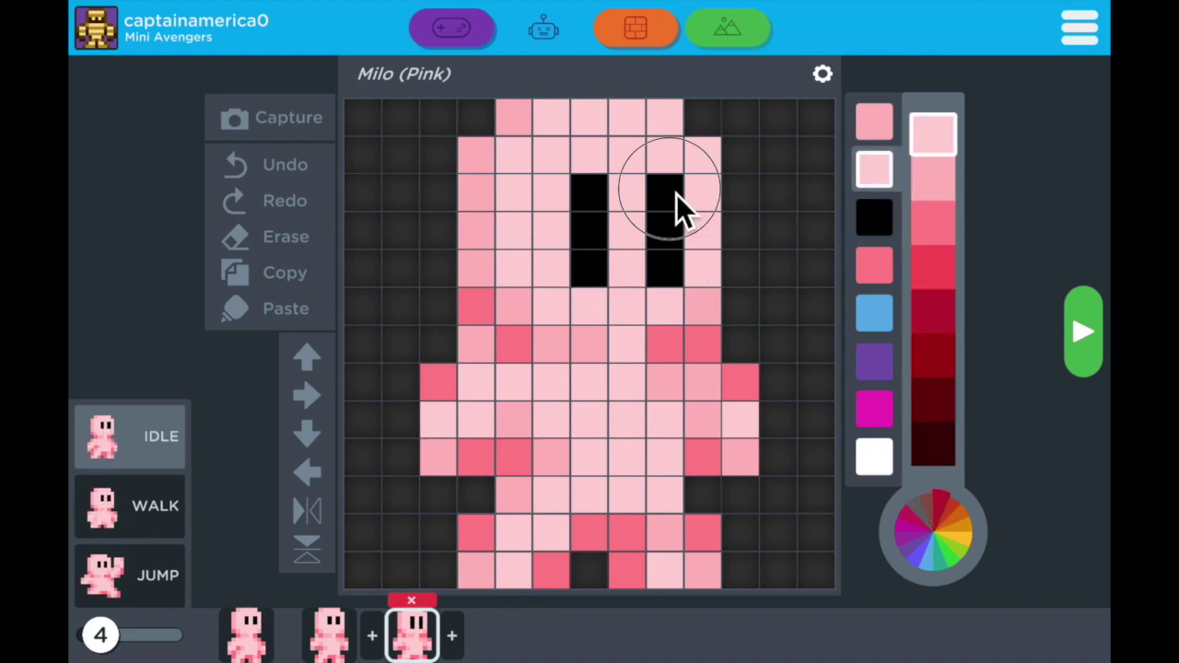
{"action": "left_click", "coordinate": [604, 194]}
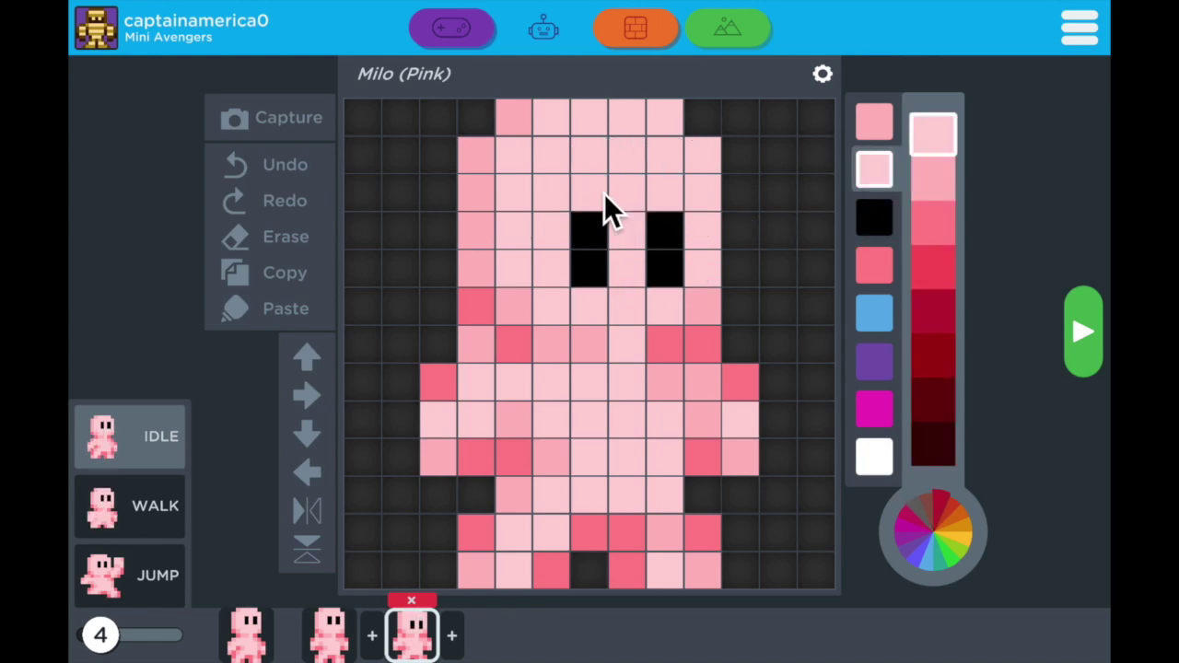
Erase the head's top row and second-row ends, then repaint the top-left corner medium pink
{"action": "left_click", "coordinate": [307, 236]}
{"action": "left_click_drag", "start_coordinate": [499, 122], "coordinate": [679, 114]}
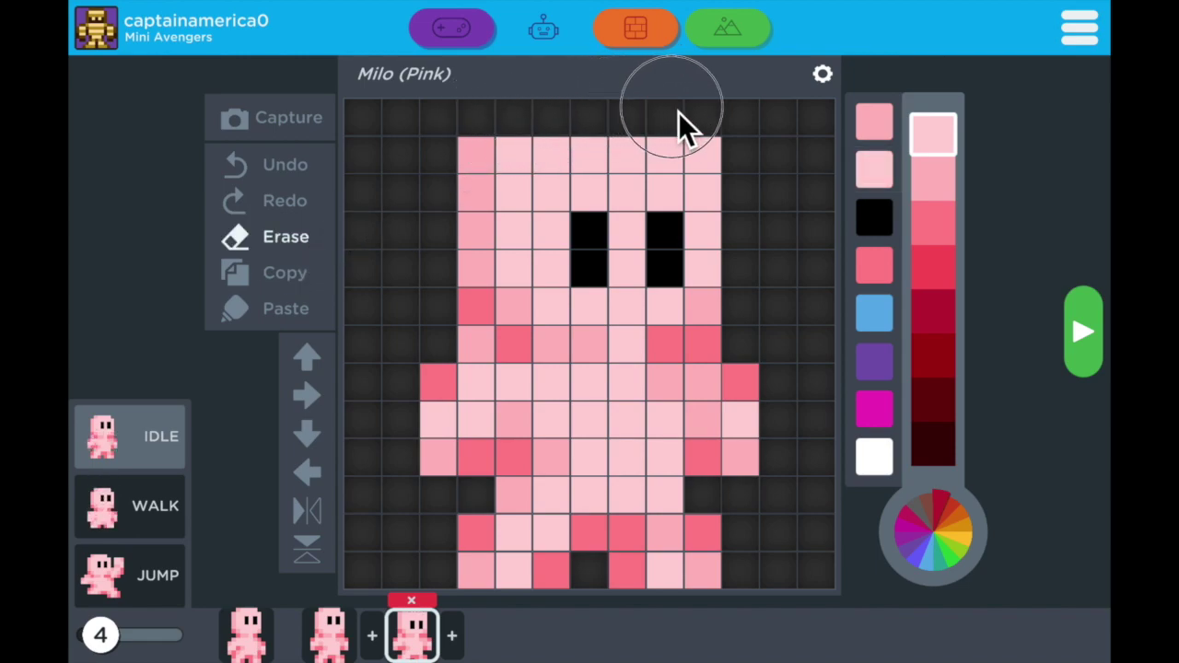
{"action": "left_click_drag", "start_coordinate": [488, 153], "coordinate": [511, 158]}
{"action": "mouse_move", "coordinate": [685, 154]}
{"action": "left_mouse_down"}
{"action": "mouse_move", "coordinate": [674, 156]}
{"action": "mouse_move", "coordinate": [705, 161]}
{"action": "left_mouse_up"}
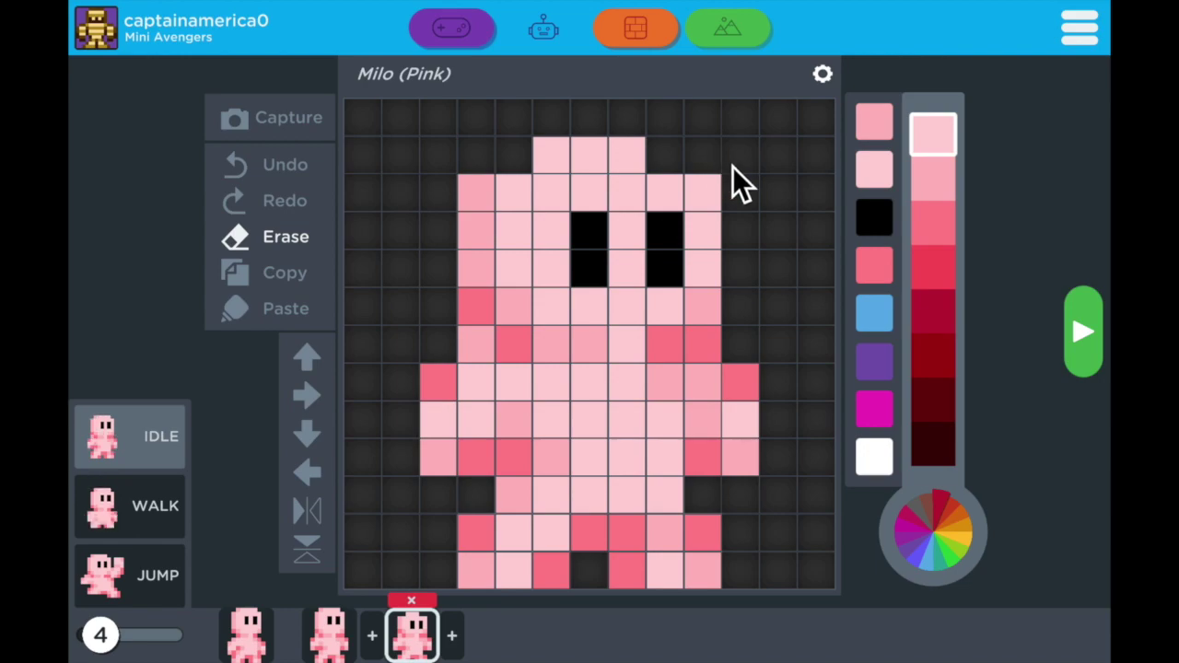
{"action": "left_click", "coordinate": [873, 168]}
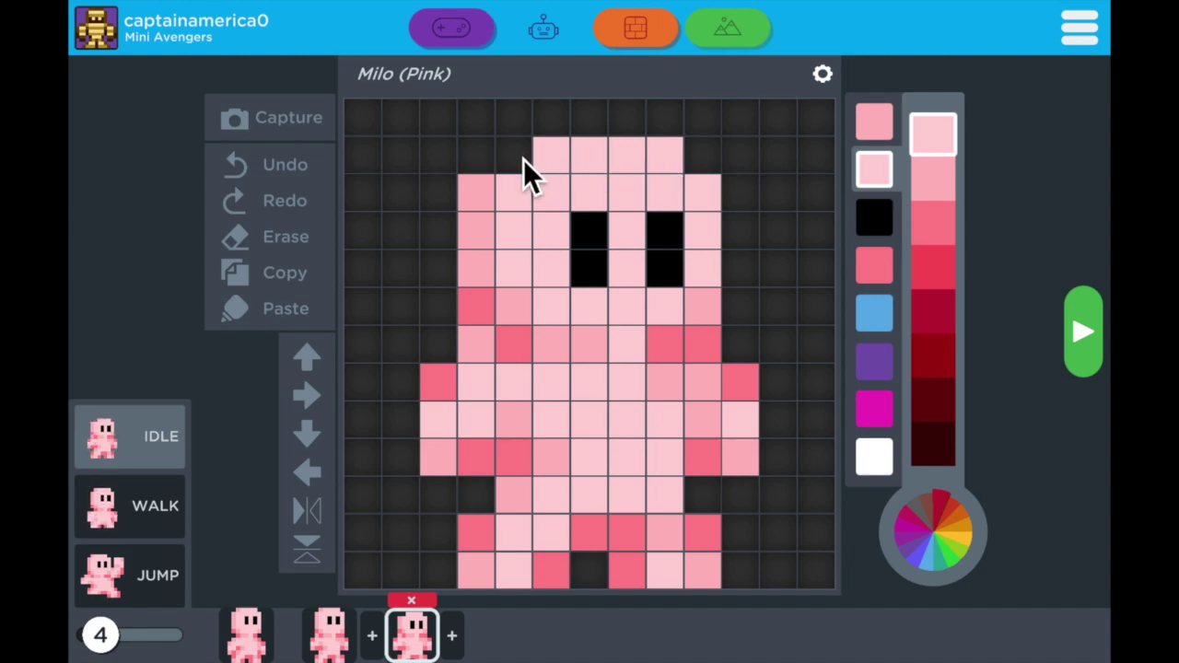
{"action": "left_click", "coordinate": [879, 127]}
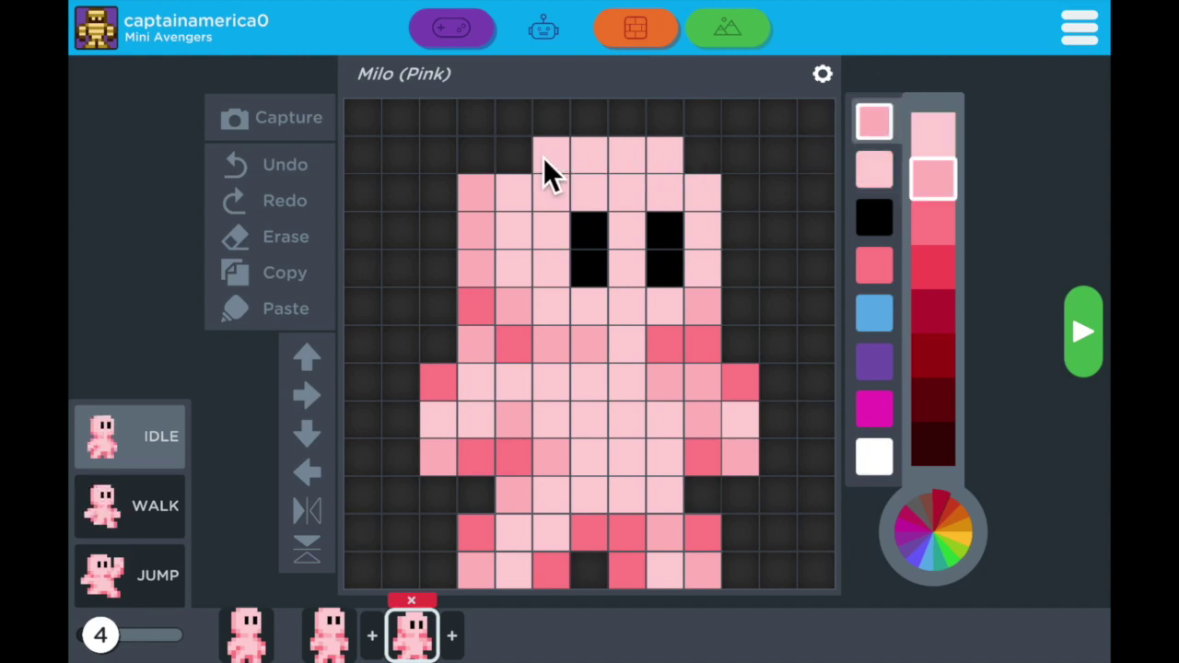
{"action": "left_click", "coordinate": [518, 160]}
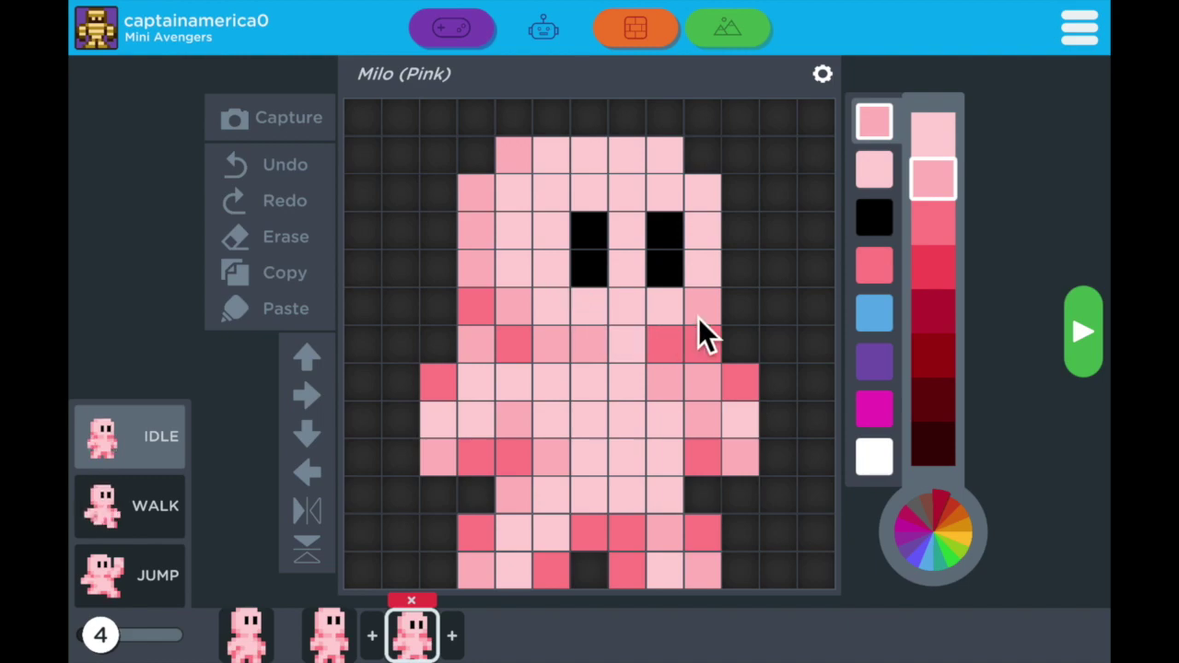
Lighten three dark cheek cells to light pink and compare frame 3 with frame 2
{"action": "left_click", "coordinate": [883, 176]}
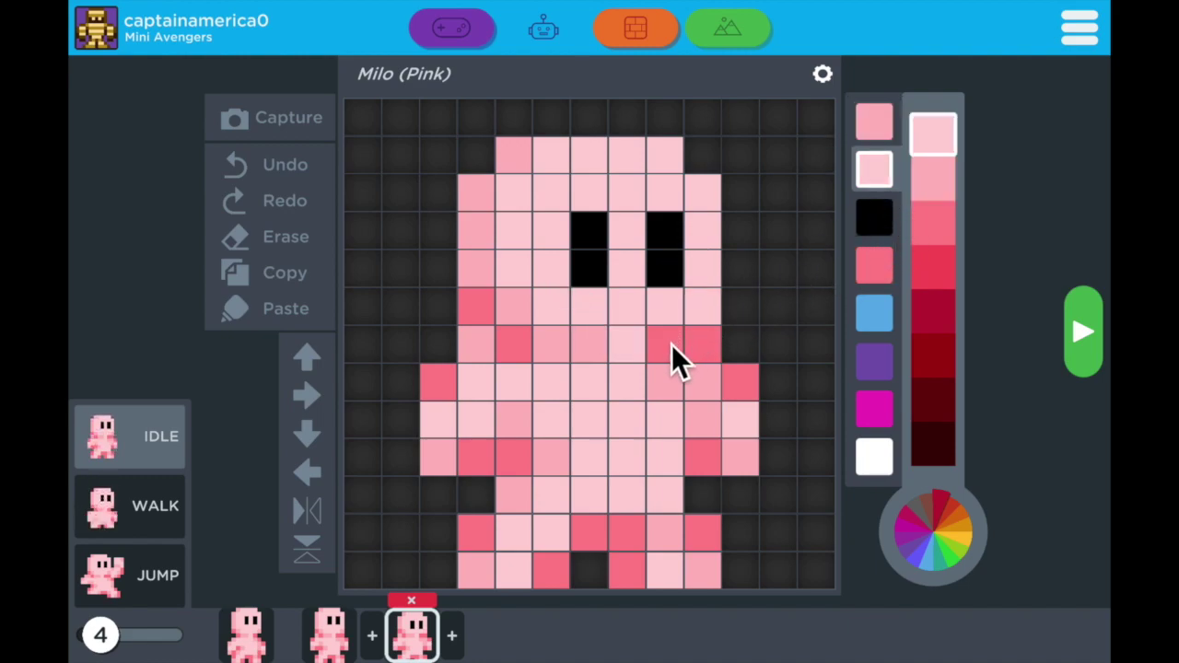
{"action": "left_click", "coordinate": [671, 344]}
{"action": "left_click", "coordinate": [555, 345]}
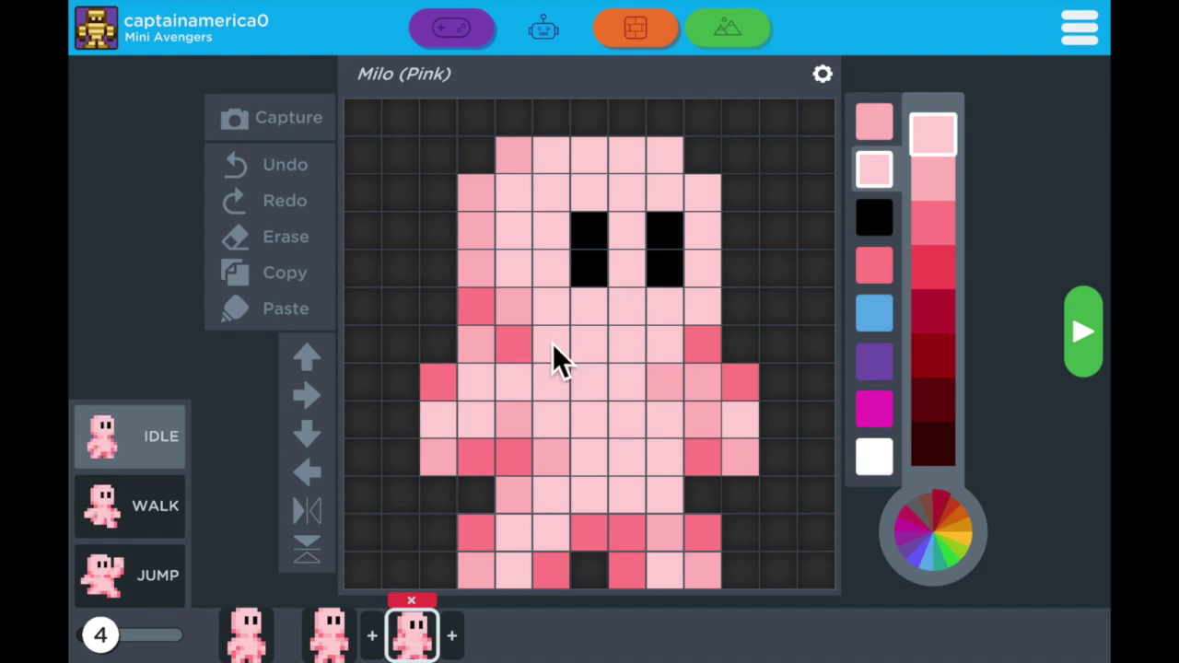
{"action": "left_click", "coordinate": [520, 313]}
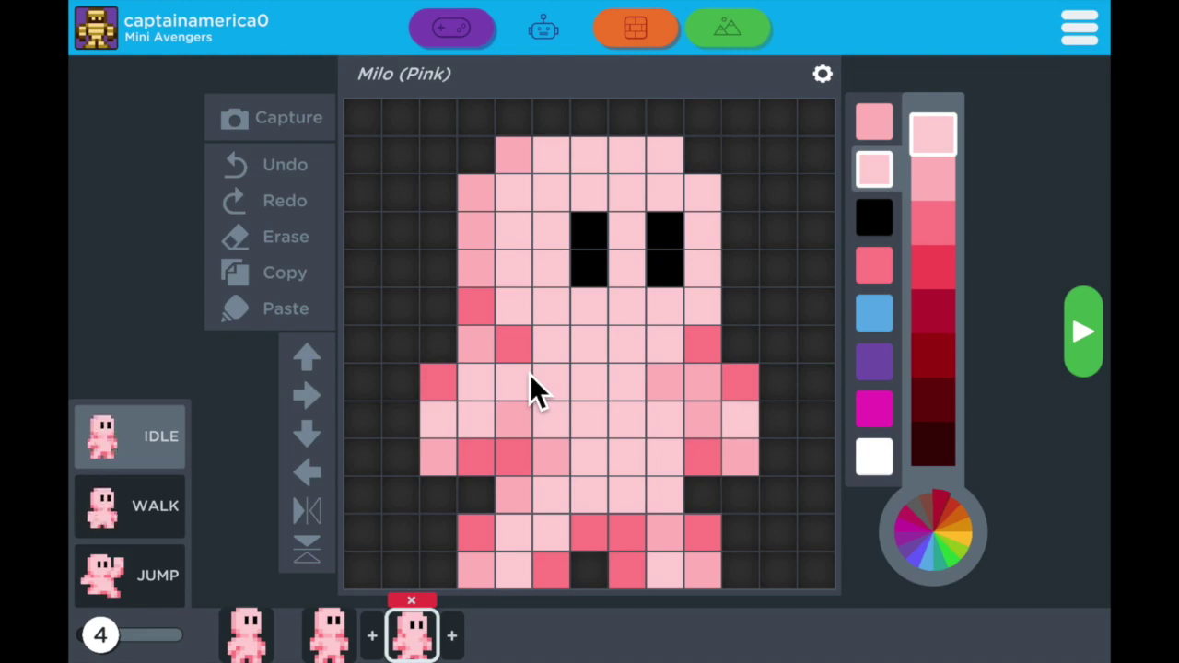
{"action": "left_click", "coordinate": [329, 632]}
{"action": "left_click", "coordinate": [413, 636]}
Playtest Milo in the level, return to the editor, and darken one cell along his feet
{"action": "left_click", "coordinate": [1083, 336]}
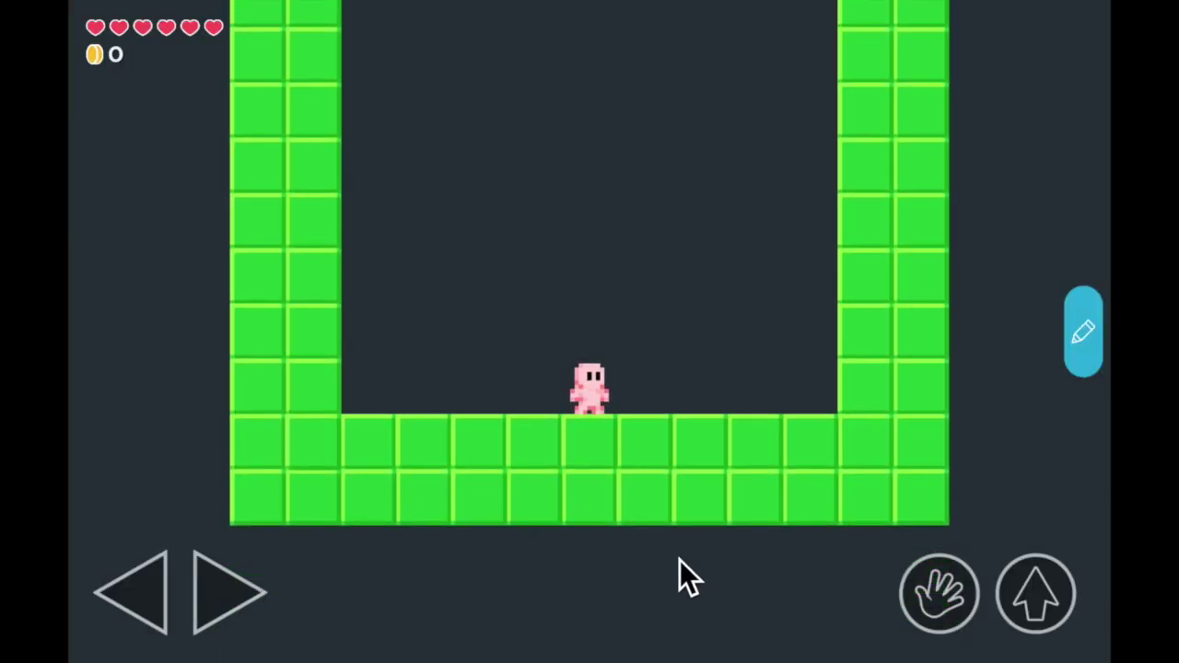
{"action": "left_click", "coordinate": [1091, 344]}
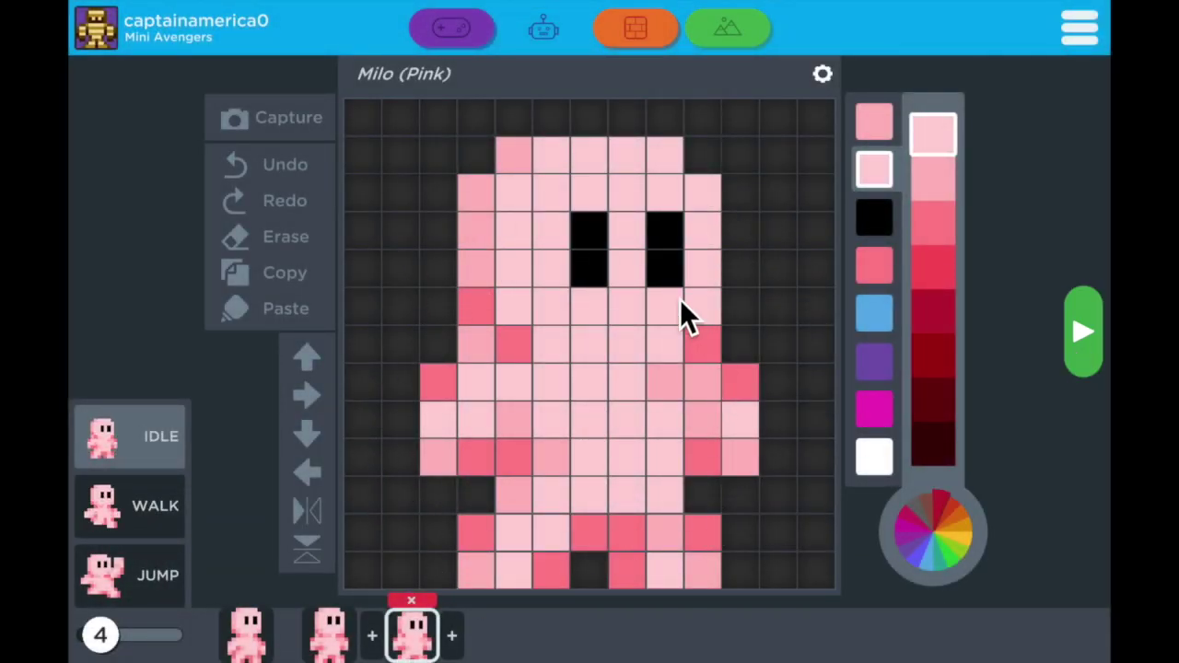
{"action": "left_click", "coordinate": [622, 564]}
Add a fourth idle frame and paint coral arm cells and light pink body cells
{"action": "left_click", "coordinate": [452, 637]}
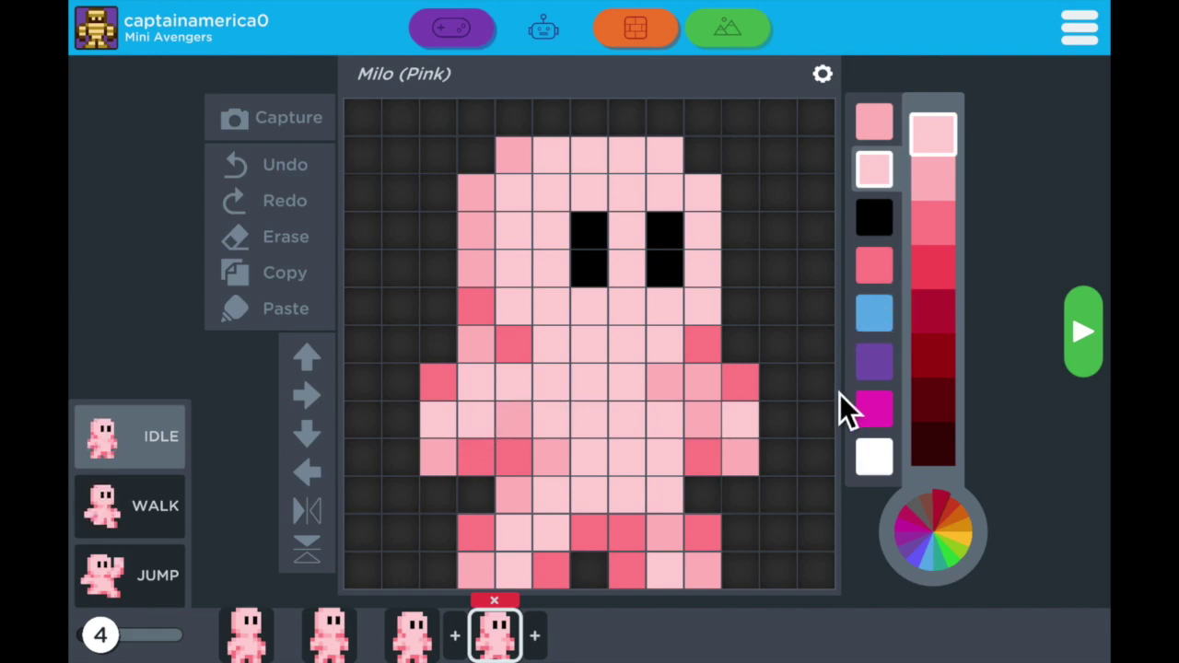
{"action": "left_click", "coordinate": [874, 266]}
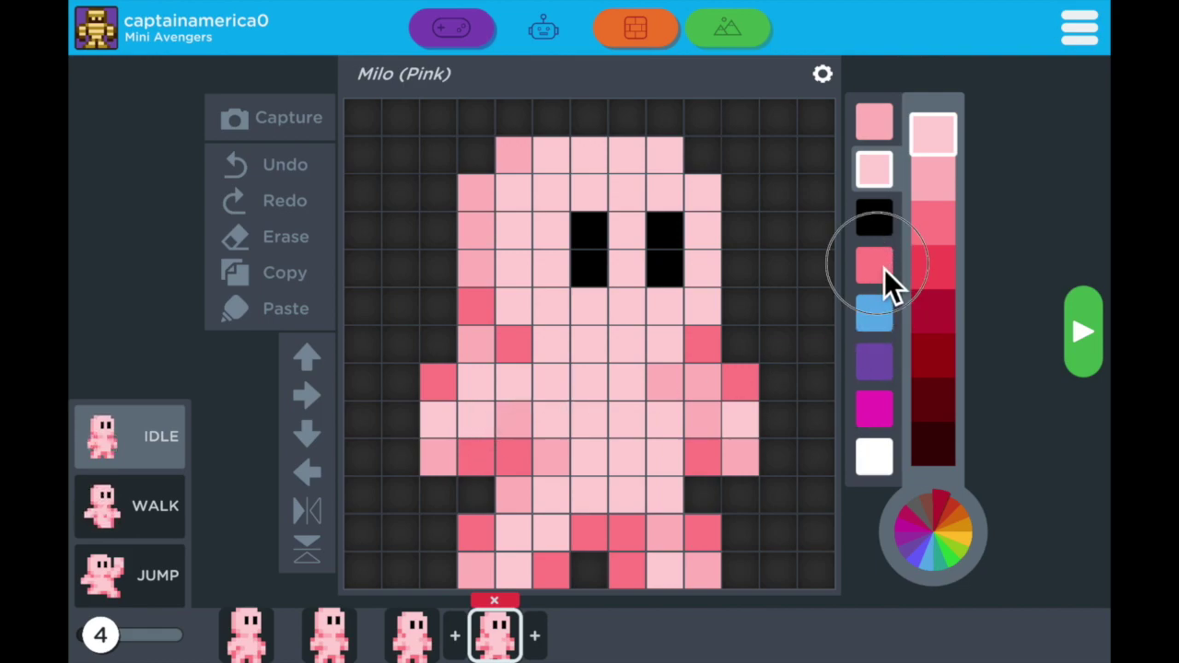
{"action": "left_click", "coordinate": [703, 492]}
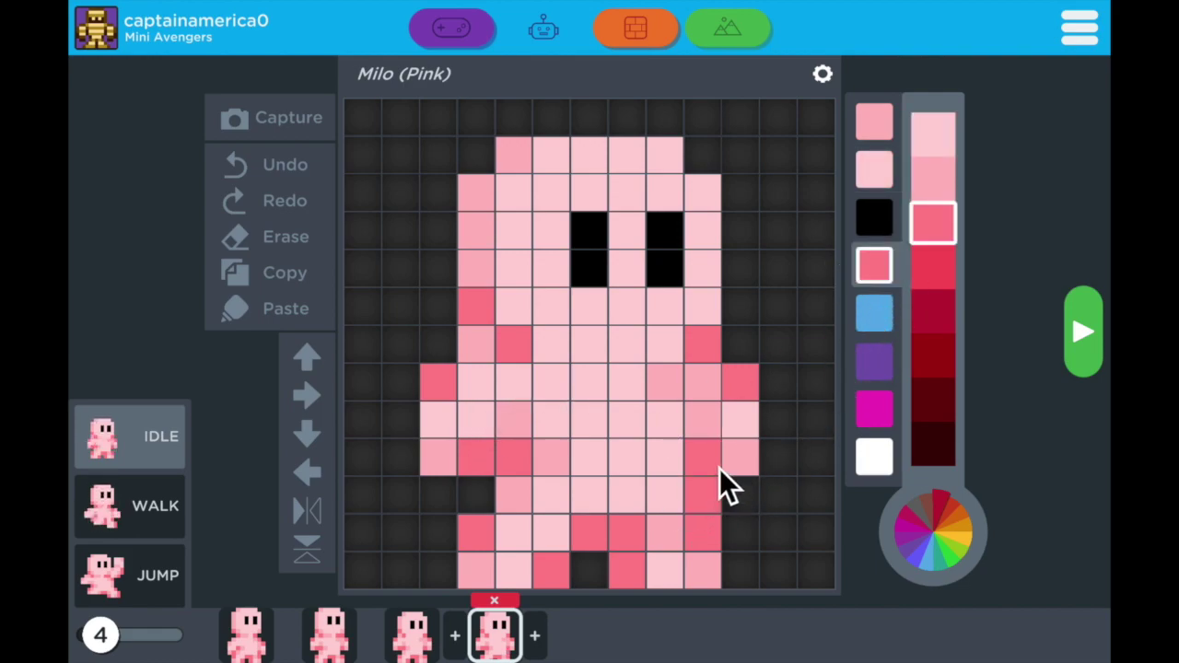
{"action": "left_click", "coordinate": [464, 498]}
{"action": "left_click", "coordinate": [877, 166]}
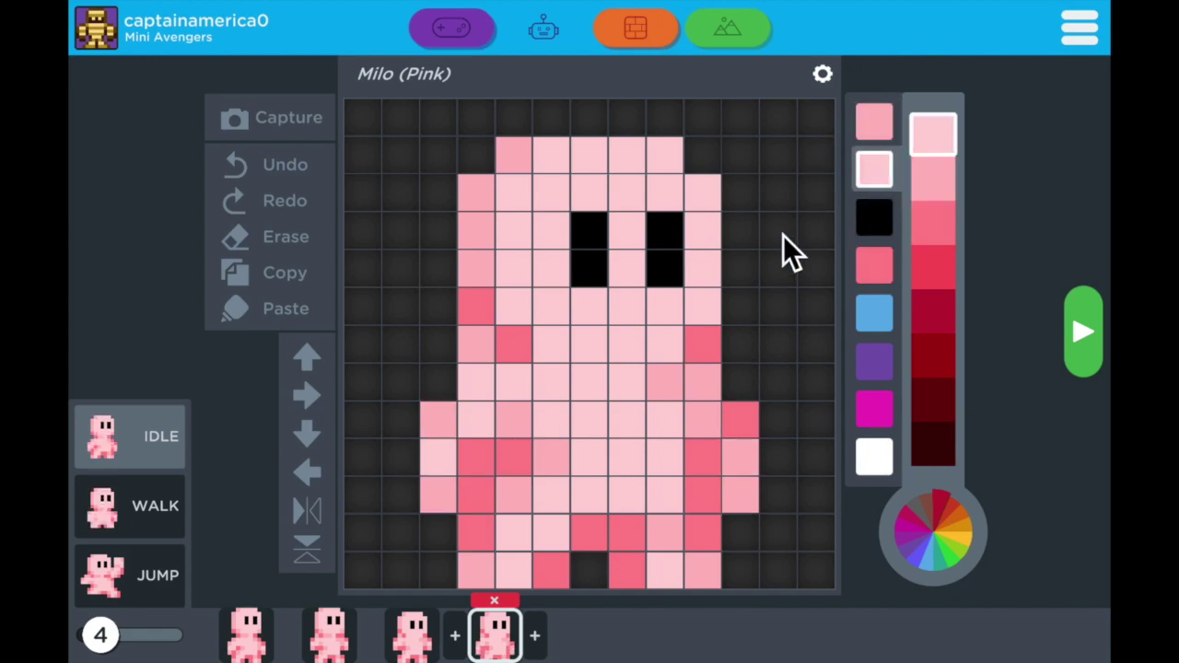
{"action": "left_click", "coordinate": [480, 458]}
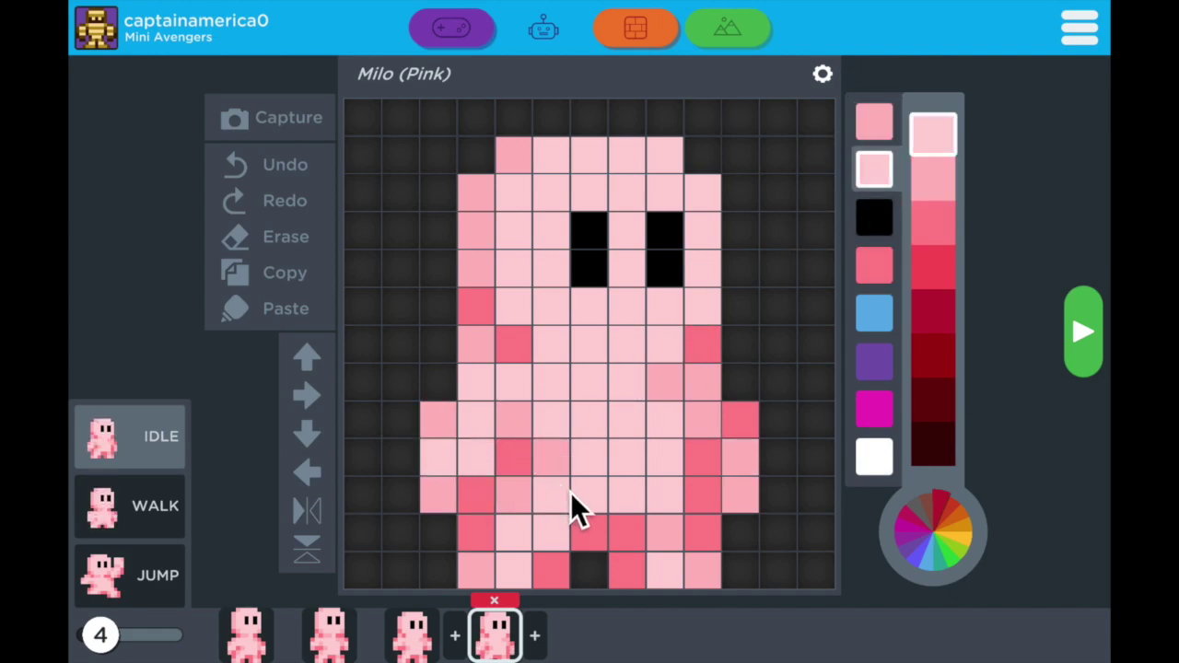
{"action": "left_click", "coordinate": [520, 419]}
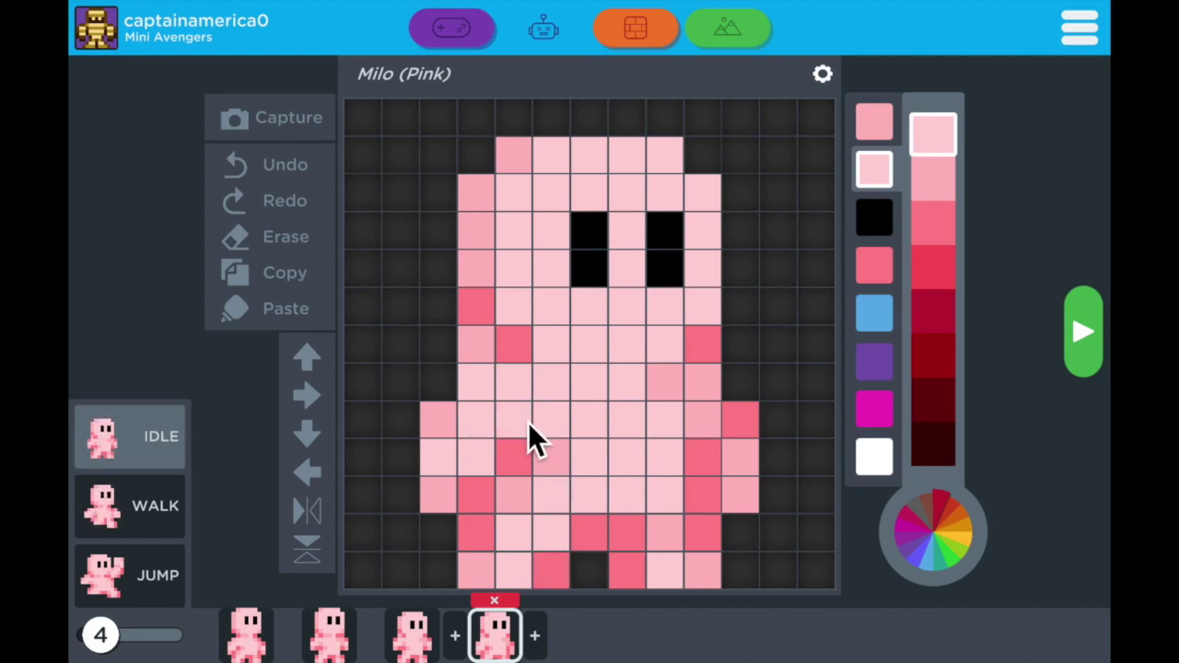
Erase three stray cells along the body's left and right edges, then view frame 3
{"action": "left_click", "coordinate": [292, 238]}
{"action": "left_click", "coordinate": [477, 378]}
{"action": "left_click", "coordinate": [711, 395]}
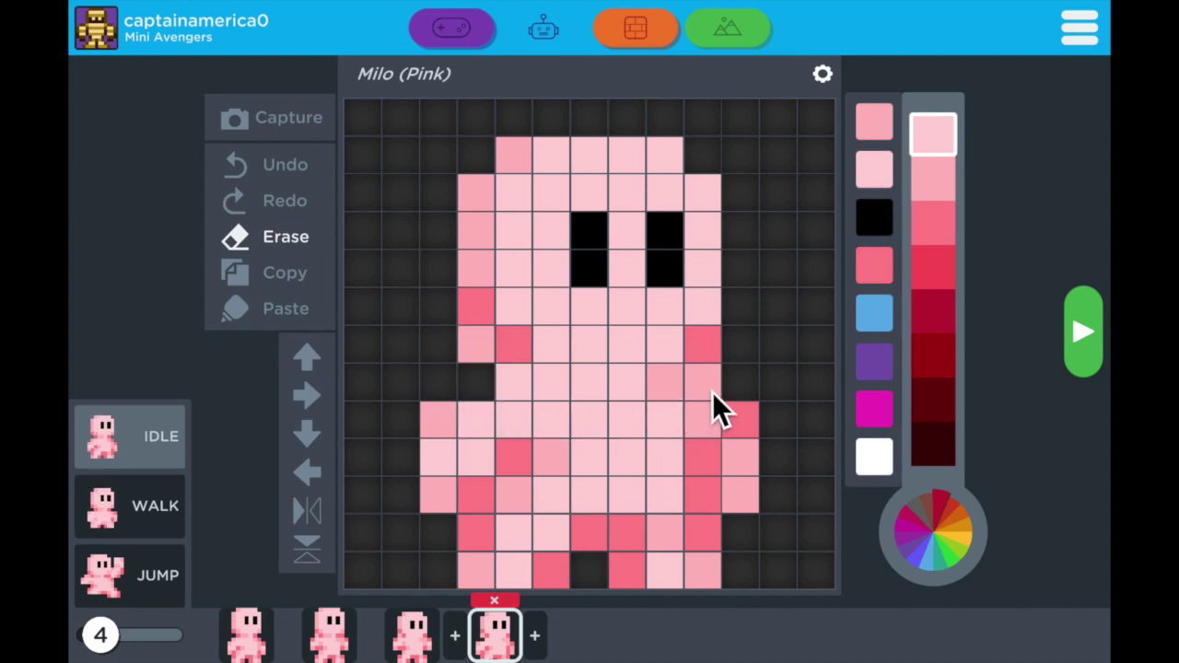
{"action": "left_click", "coordinate": [485, 347]}
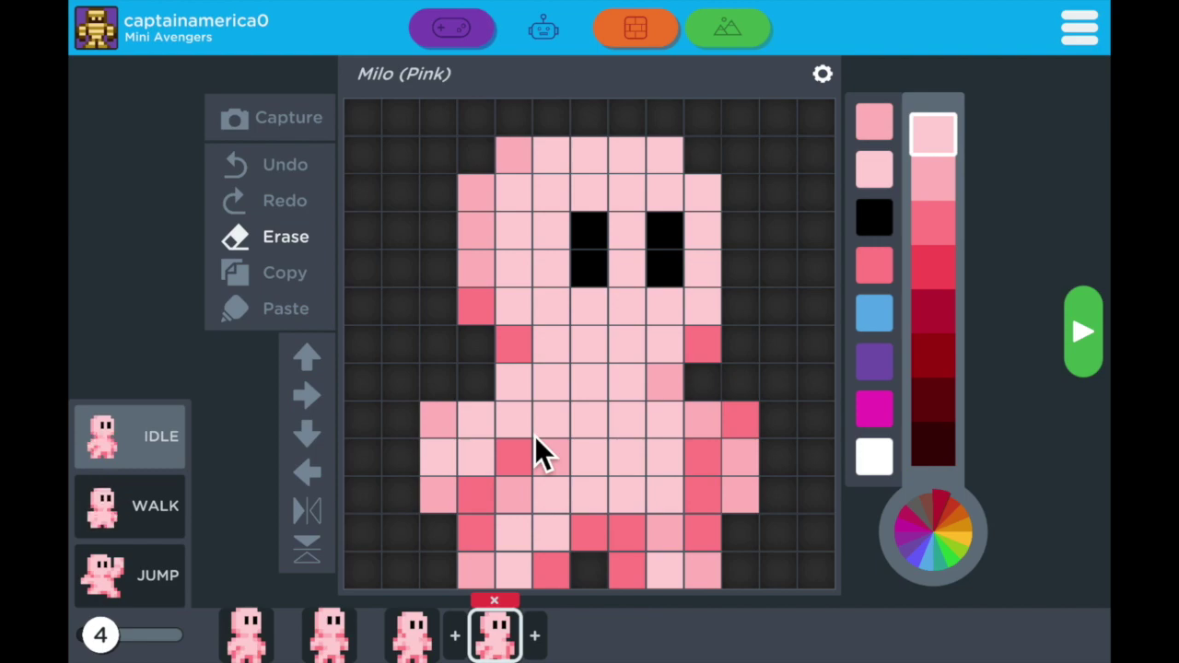
{"action": "left_click", "coordinate": [412, 634]}
{"action": "left_click", "coordinate": [333, 645]}
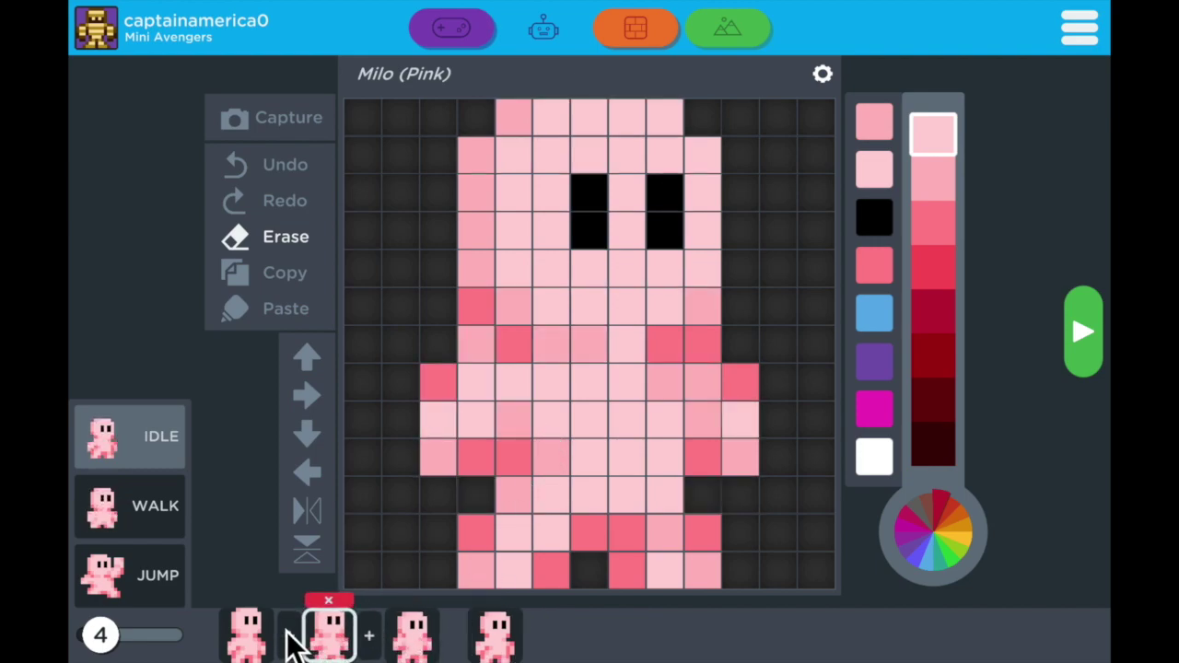
{"action": "left_click", "coordinate": [256, 640]}
{"action": "left_click", "coordinate": [333, 637]}
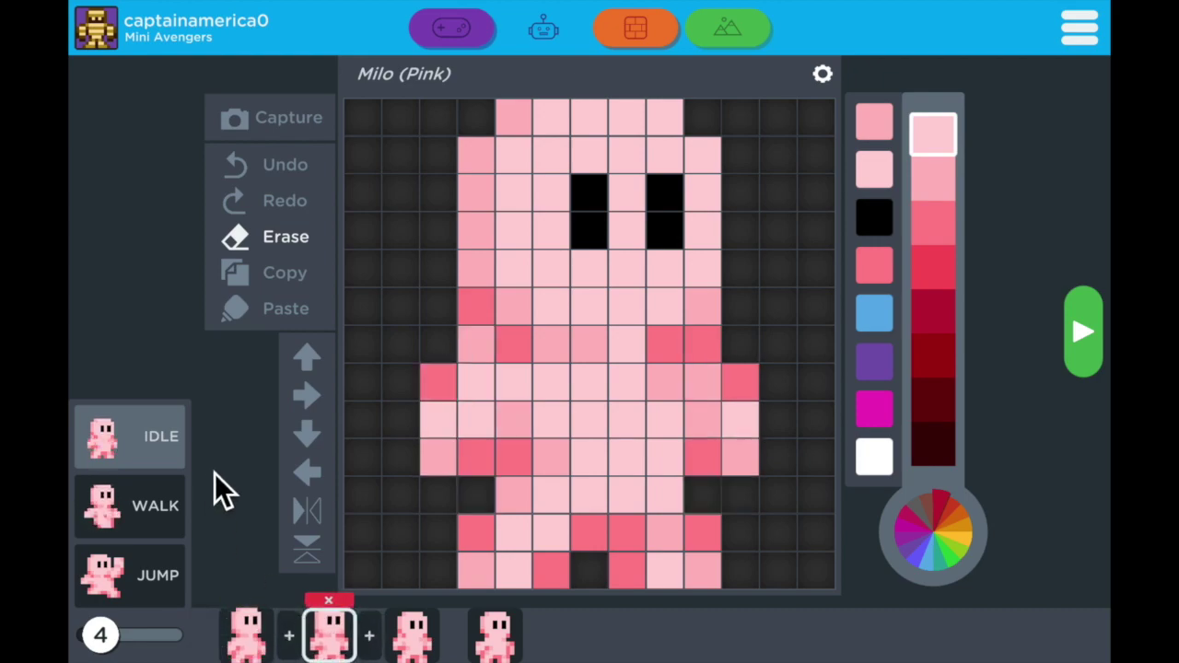
{"action": "left_click", "coordinate": [1083, 330]}
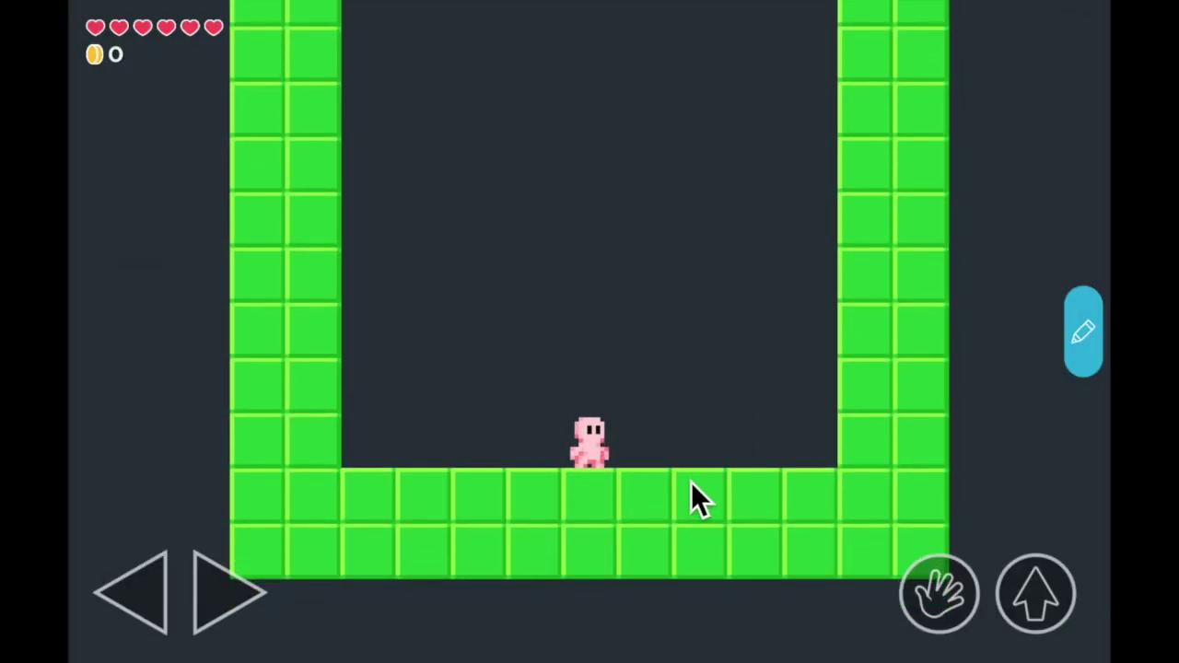
{"action": "left_click", "coordinate": [1092, 336]}
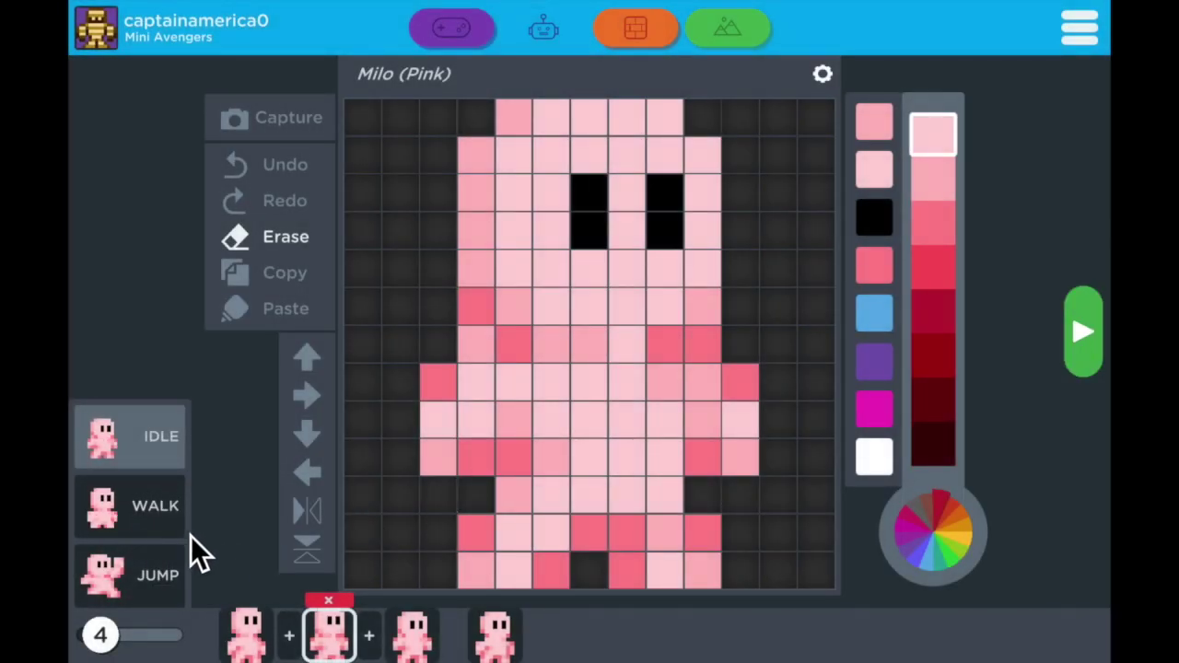
Step through the four WALK animation frames and preview the JUMP animation
{"action": "left_click", "coordinate": [162, 522]}
{"action": "left_click", "coordinate": [333, 640]}
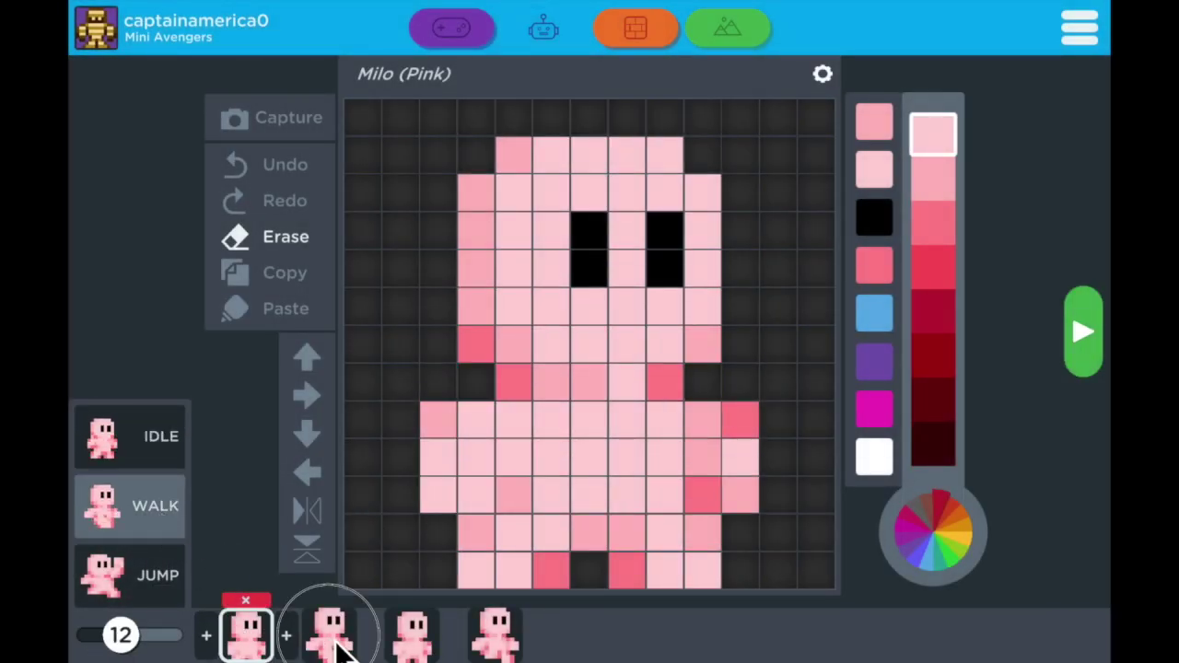
{"action": "left_click", "coordinate": [410, 642]}
{"action": "left_click", "coordinate": [494, 636]}
{"action": "left_click", "coordinate": [412, 636]}
{"action": "left_click", "coordinate": [329, 636]}
{"action": "left_click", "coordinate": [246, 636]}
{"action": "left_click", "coordinate": [156, 584]}
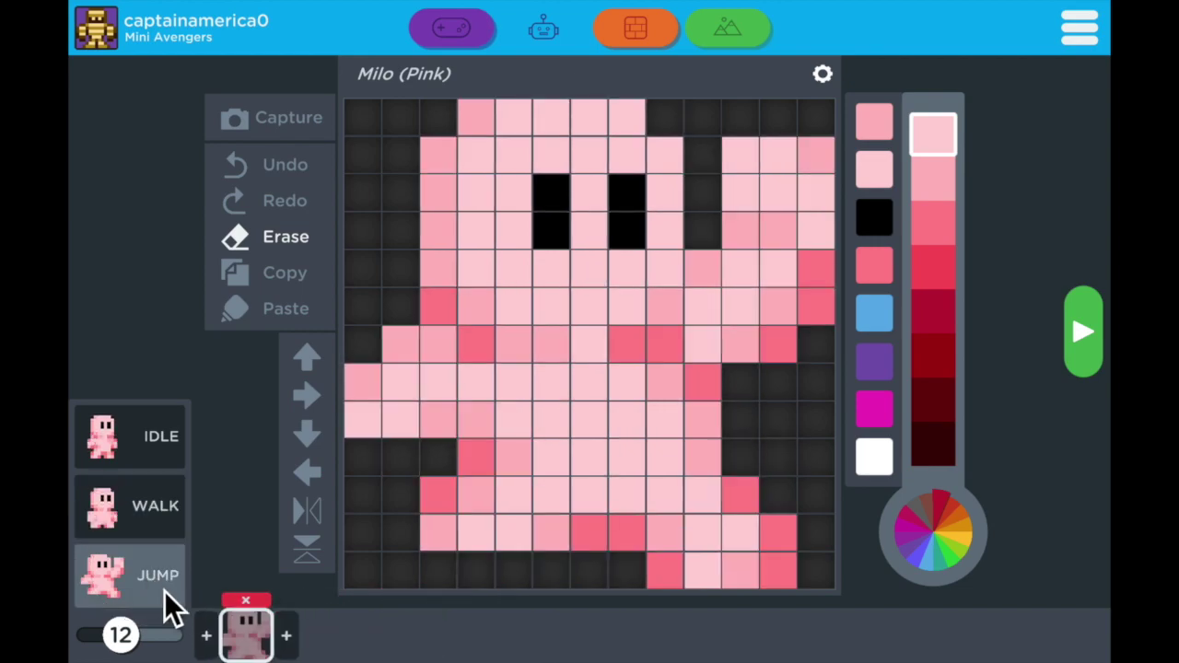
Return to the IDLE animation and set its playback speed to 4
{"action": "left_click", "coordinate": [157, 443]}
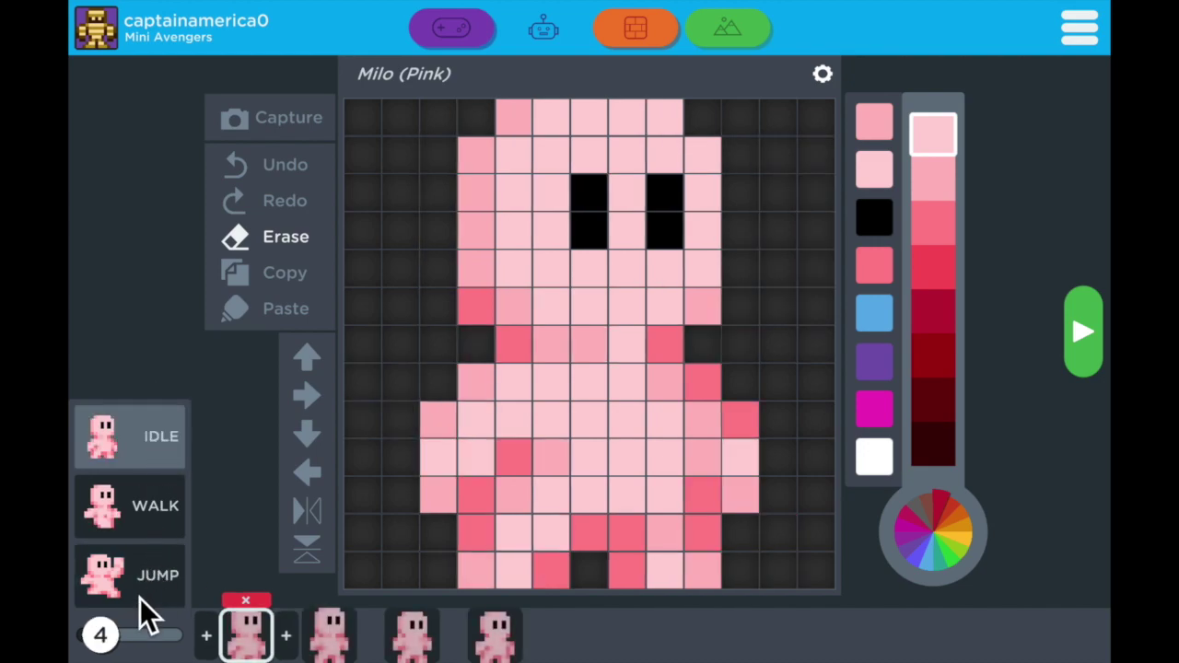
{"action": "left_click_drag", "start_coordinate": [106, 645], "coordinate": [153, 642]}
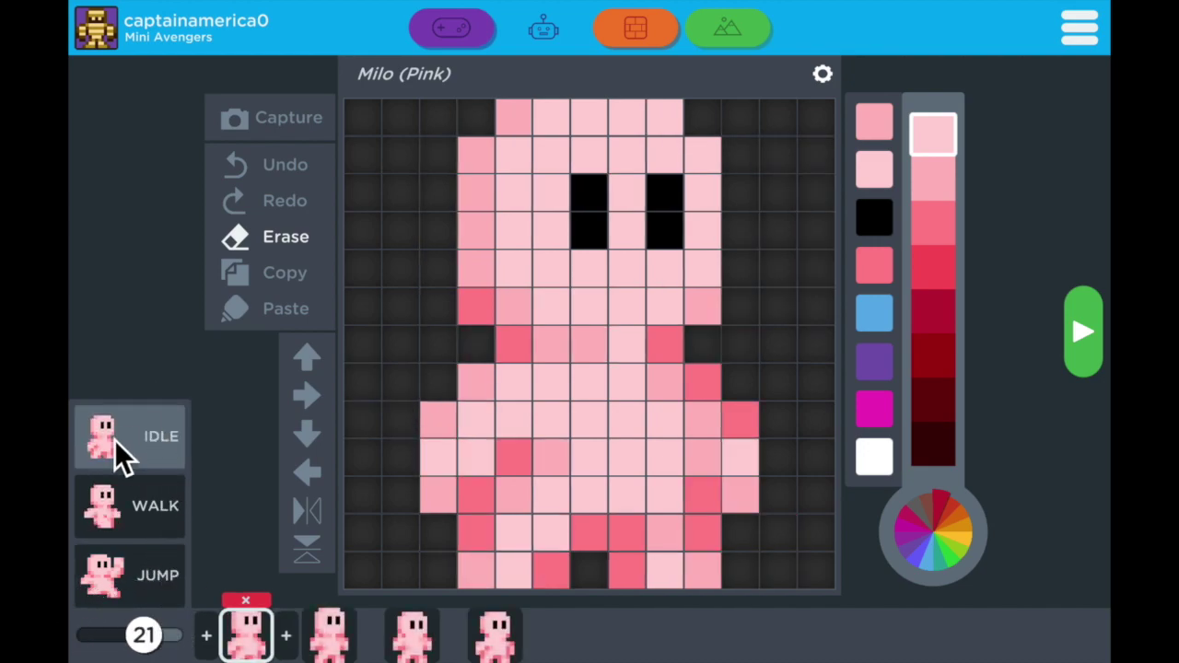
{"action": "left_click_drag", "start_coordinate": [143, 634], "coordinate": [116, 651]}
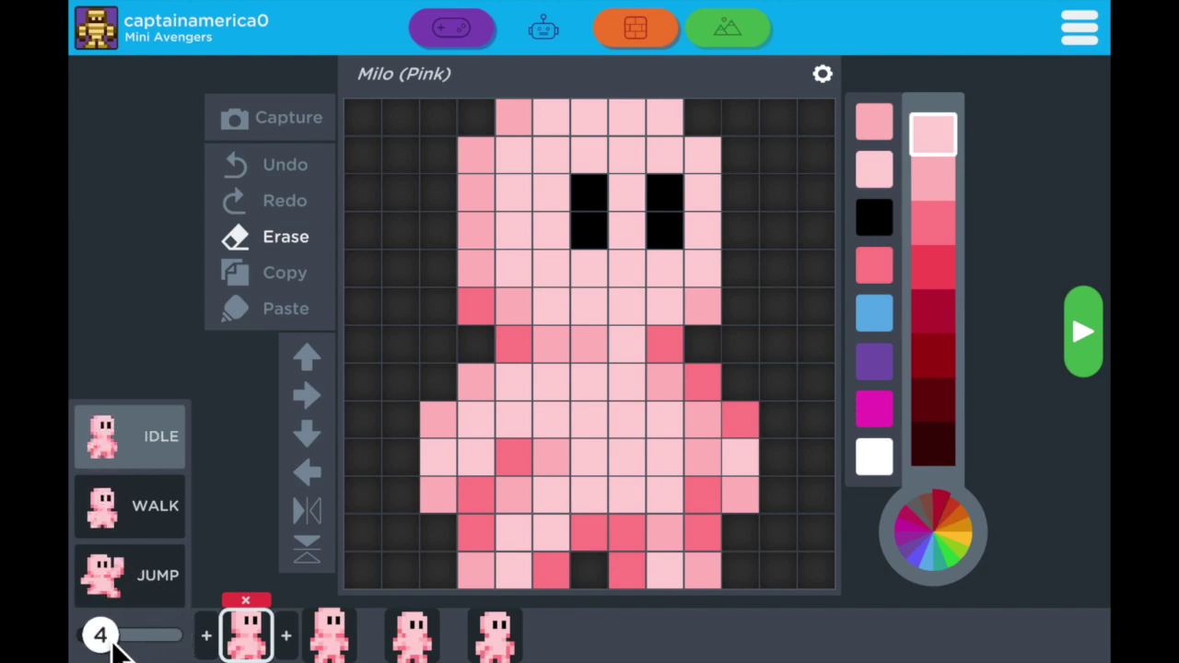
Playtest Milo in the level, walking left and right and jumping, then return to editing
{"action": "left_click", "coordinate": [1080, 337]}
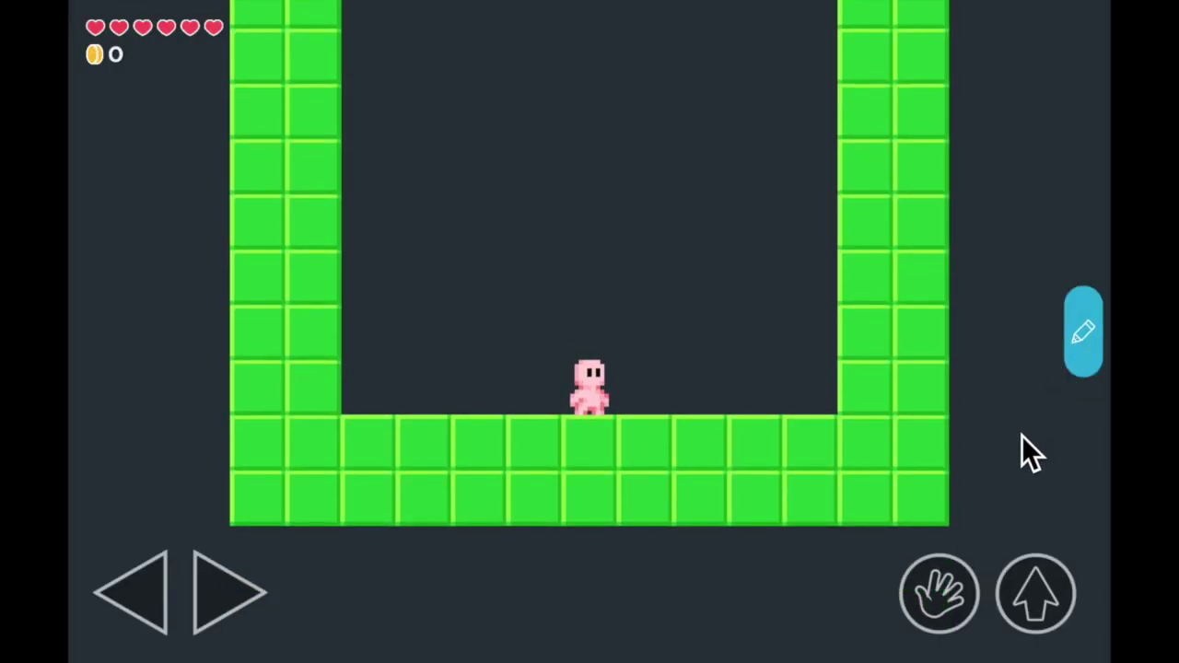
{"action": "key", "text": "Right"}
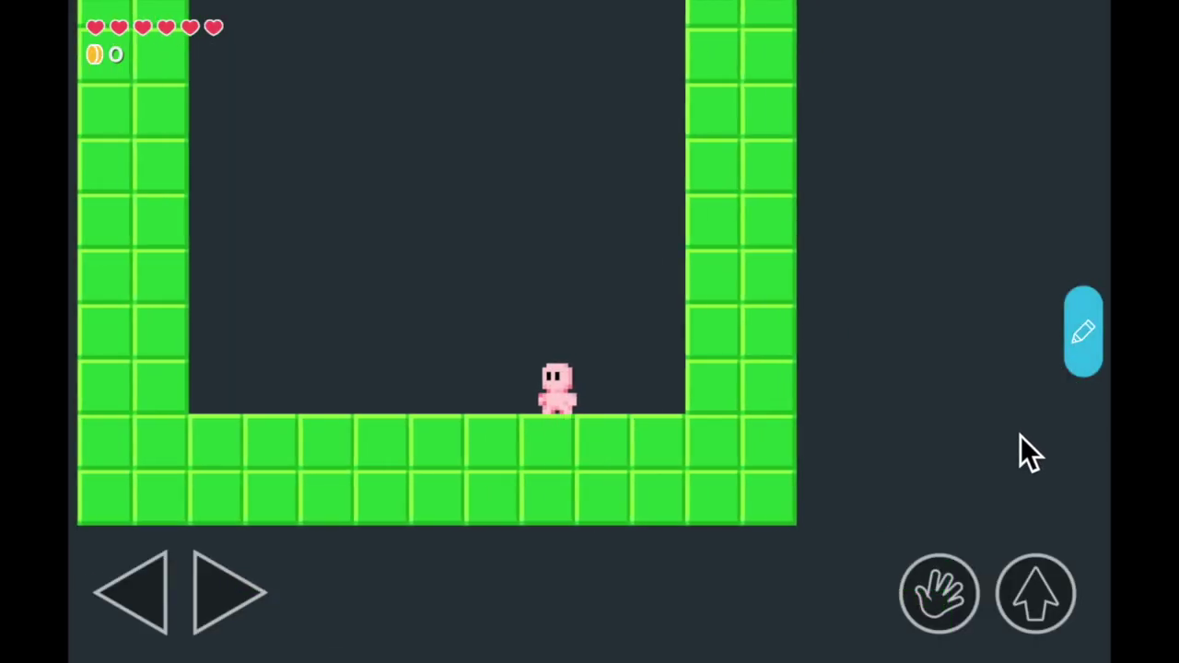
{"action": "key", "text": "Left"}
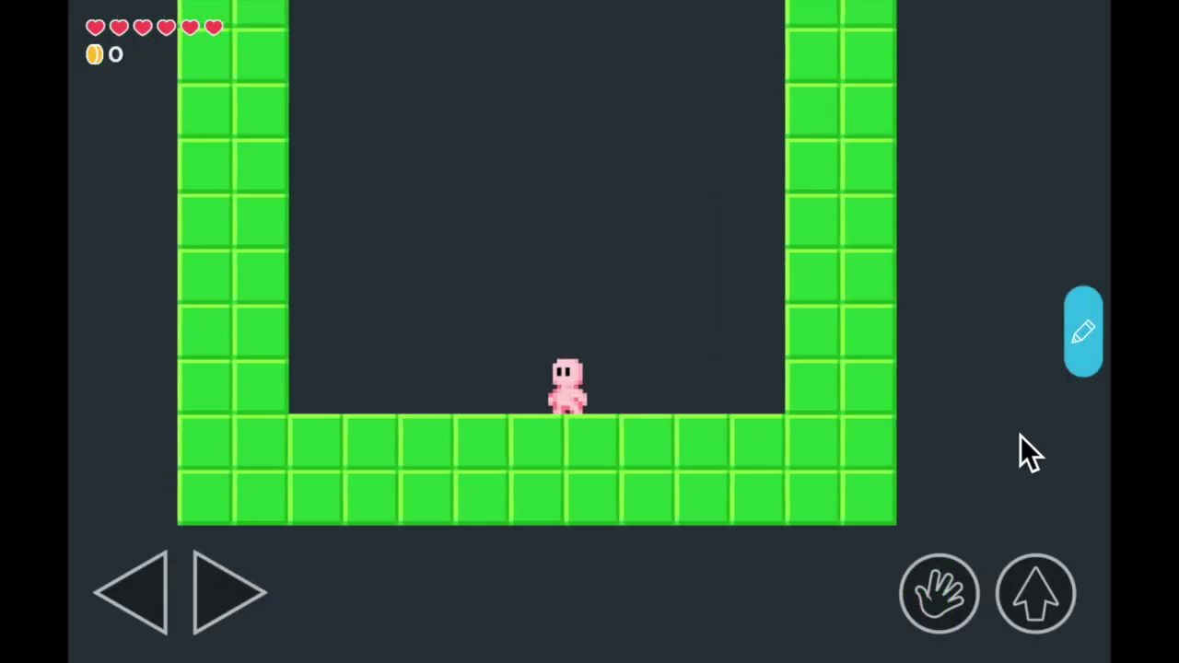
{"action": "key", "text": "Up"}
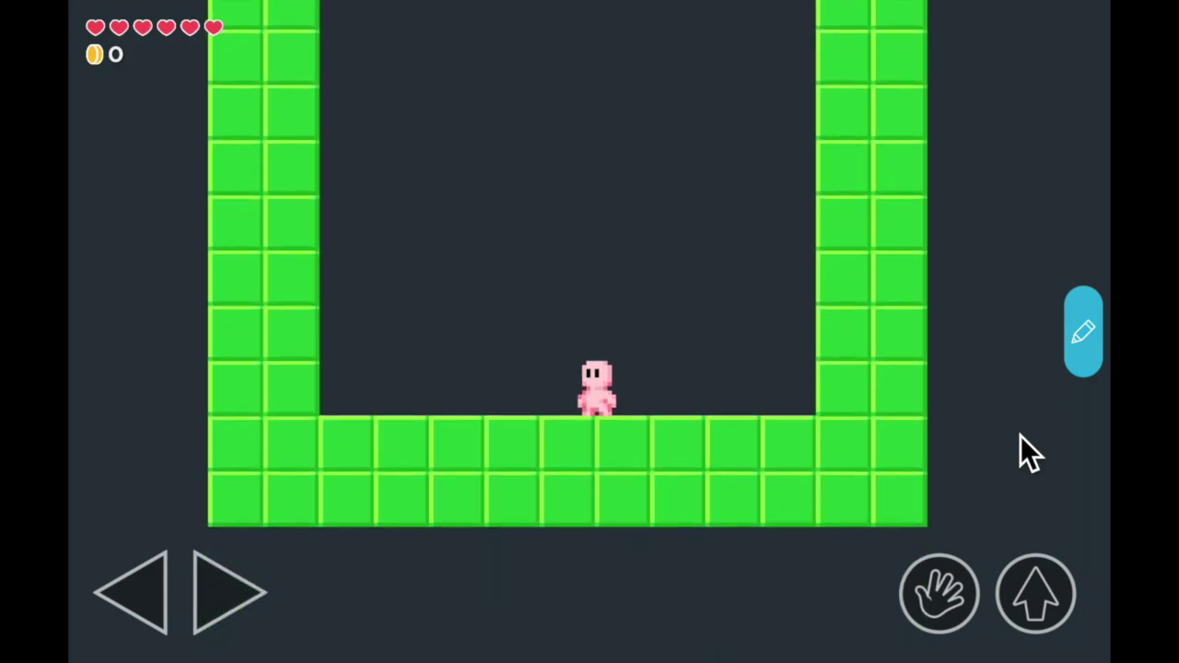
{"action": "key", "text": "Left"}
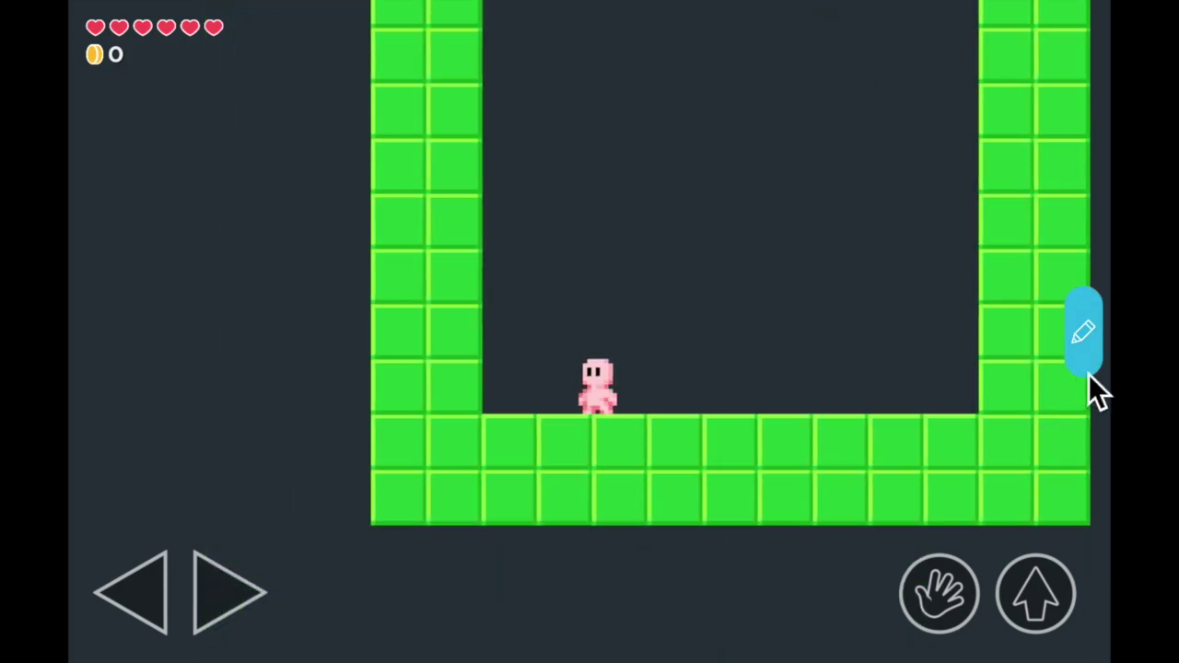
{"action": "left_click", "coordinate": [1091, 357]}
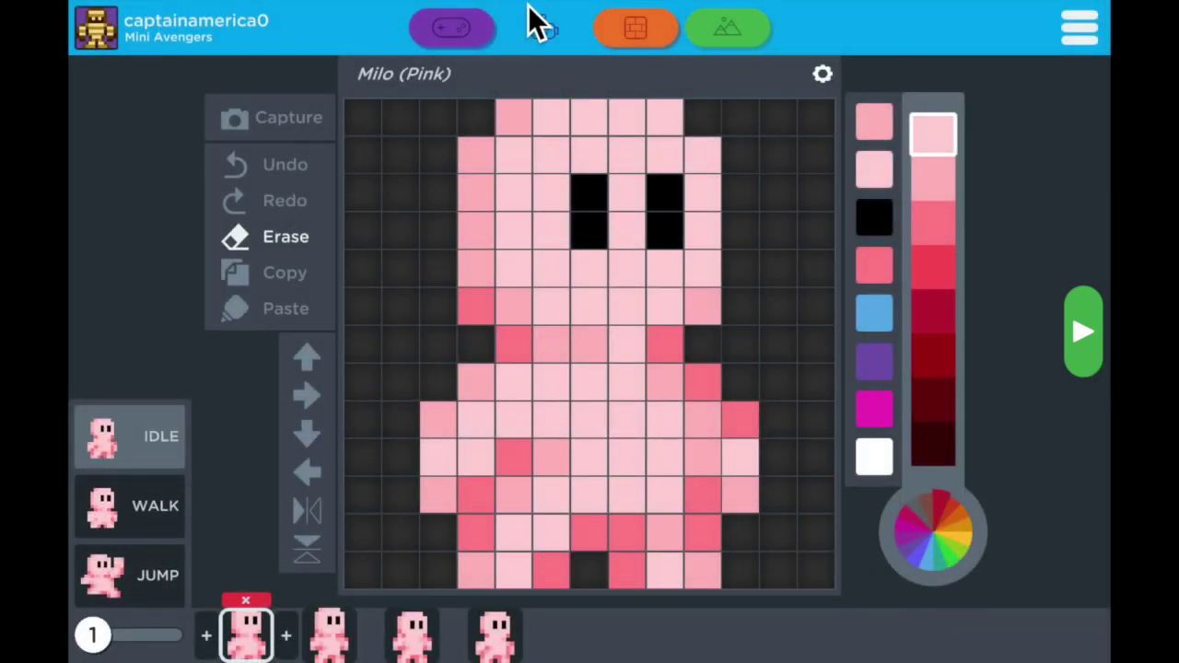
Share Milo (Pink) to the Mini Avengers library, confirm it, and go back to Home
{"action": "left_click", "coordinate": [543, 32]}
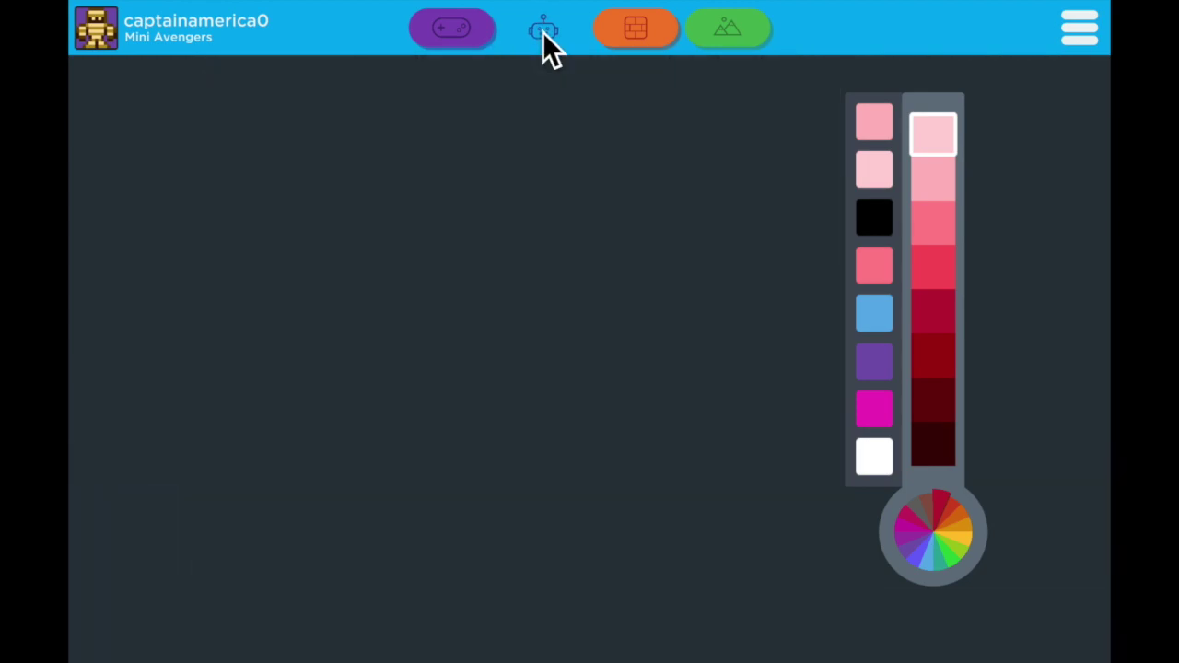
{"action": "left_click", "coordinate": [538, 260]}
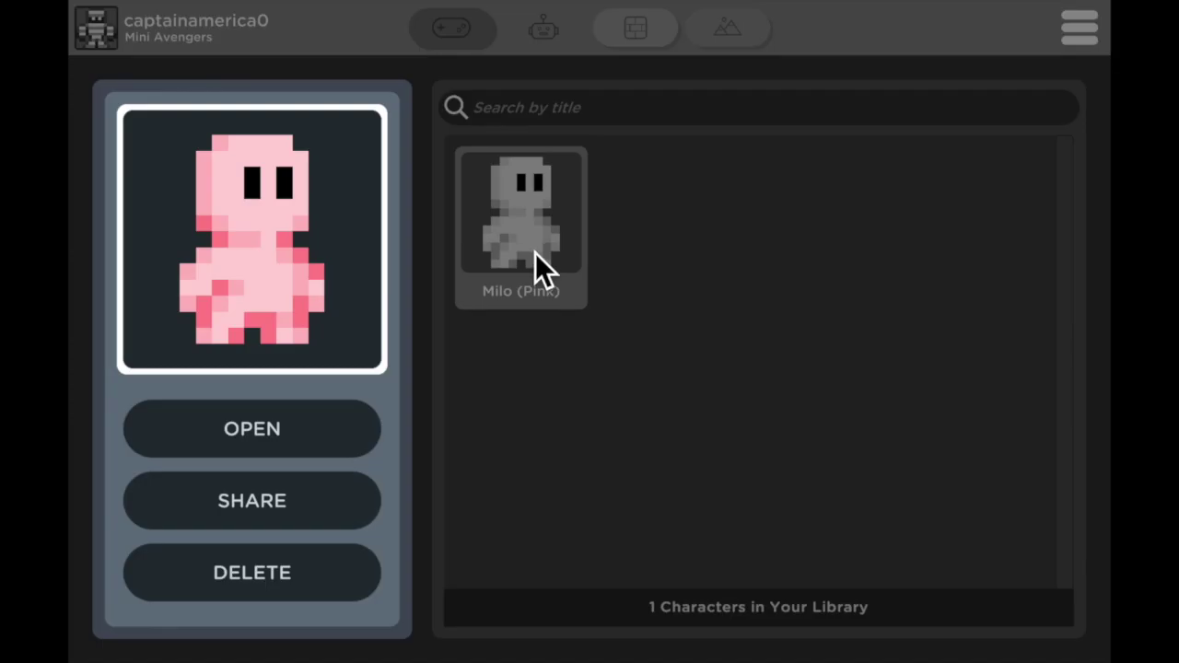
{"action": "left_click", "coordinate": [298, 506]}
{"action": "left_click", "coordinate": [838, 490]}
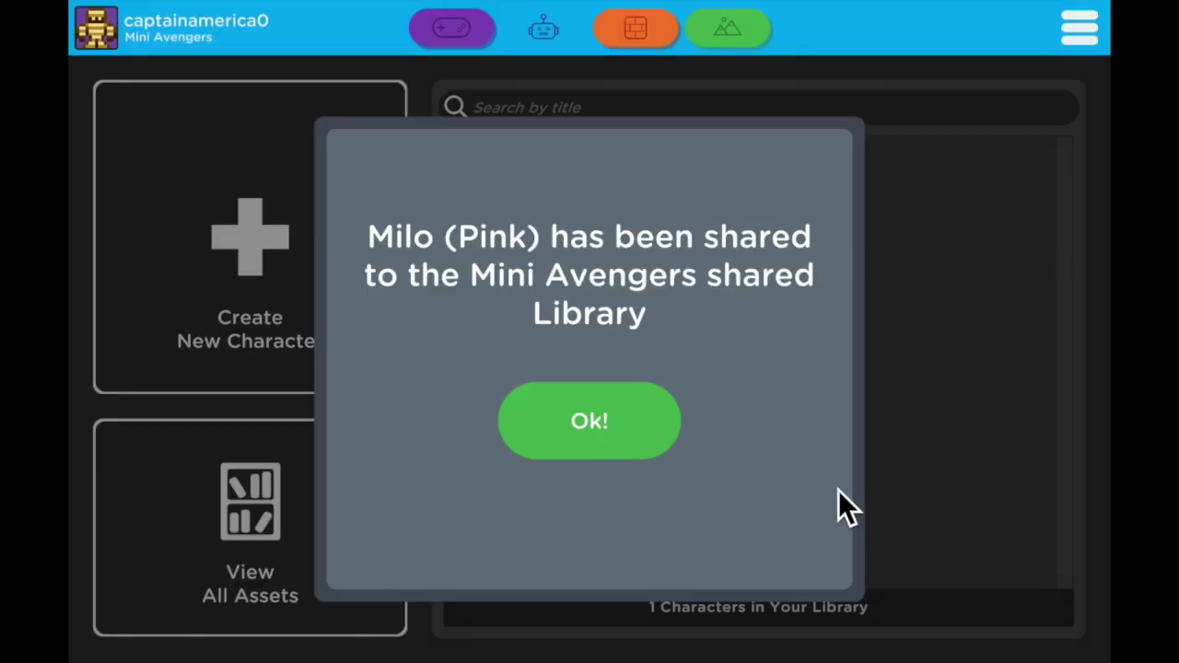
{"action": "left_click", "coordinate": [613, 447]}
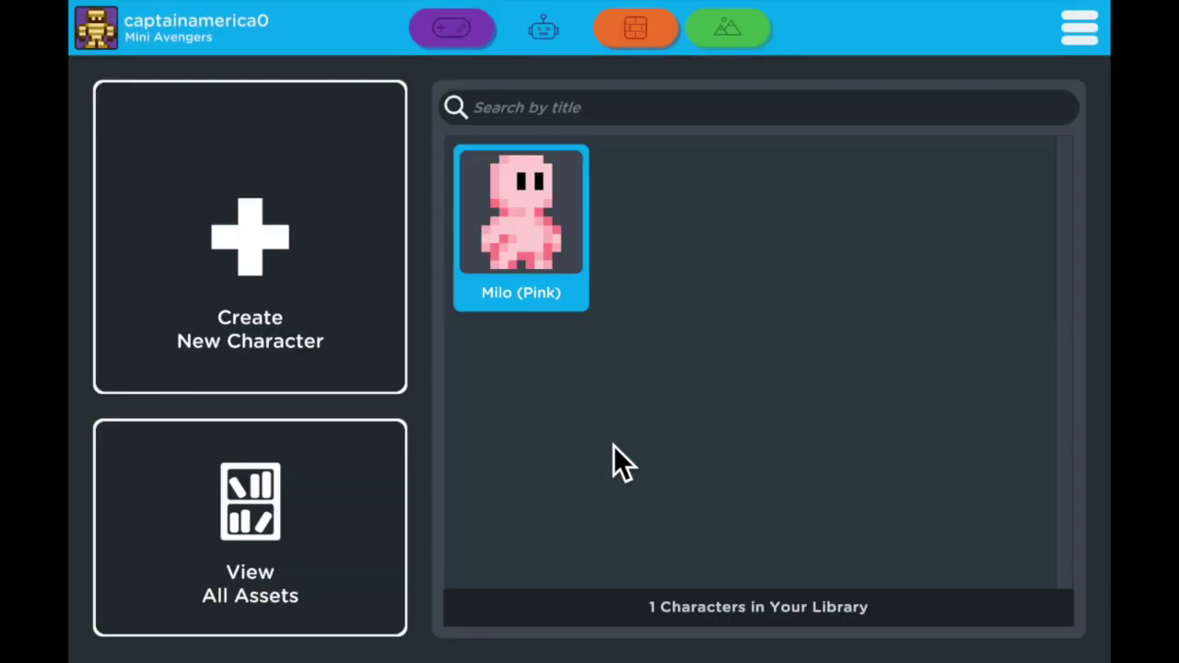
{"action": "left_click", "coordinate": [1088, 27]}
{"action": "left_click", "coordinate": [1030, 435]}
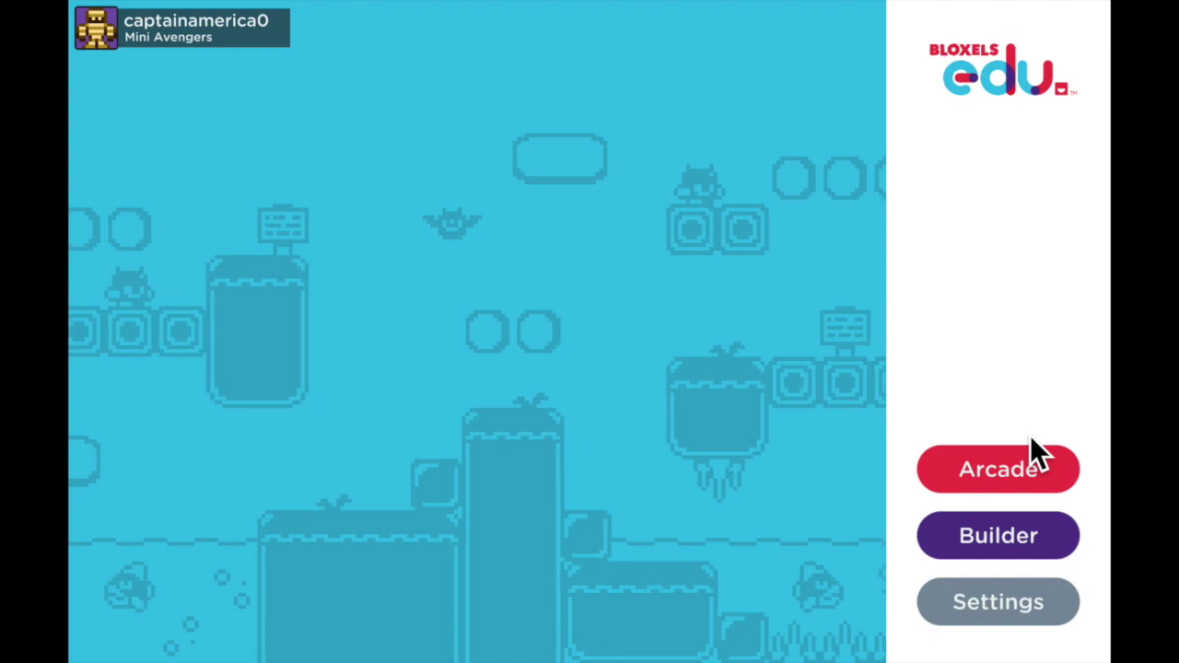